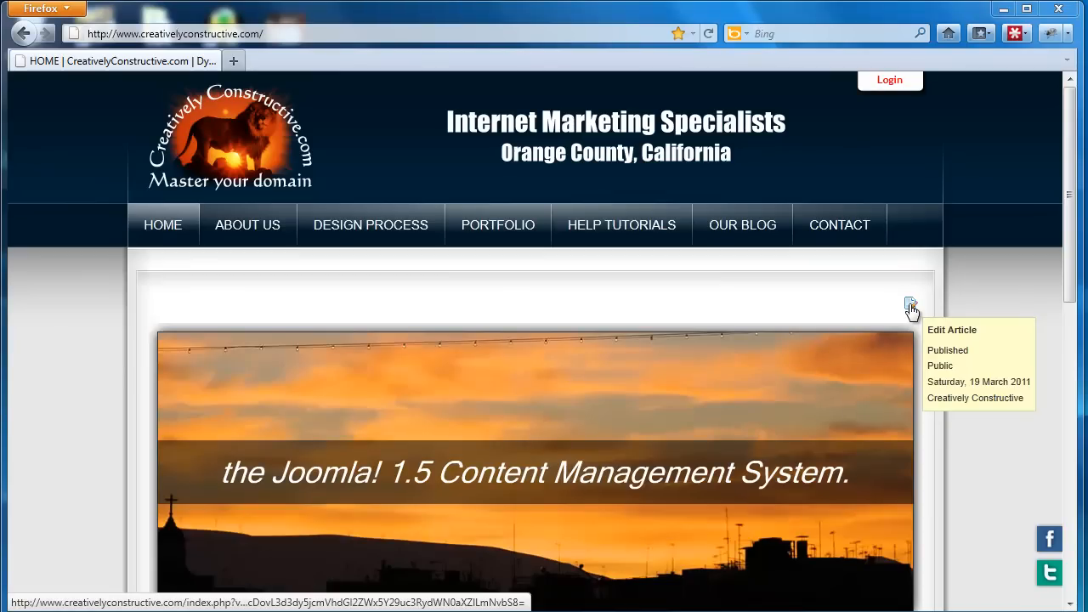
Log out of the admin account and open the Our Company page under About Us.
{"action": "left_click", "coordinate": [881, 85]}
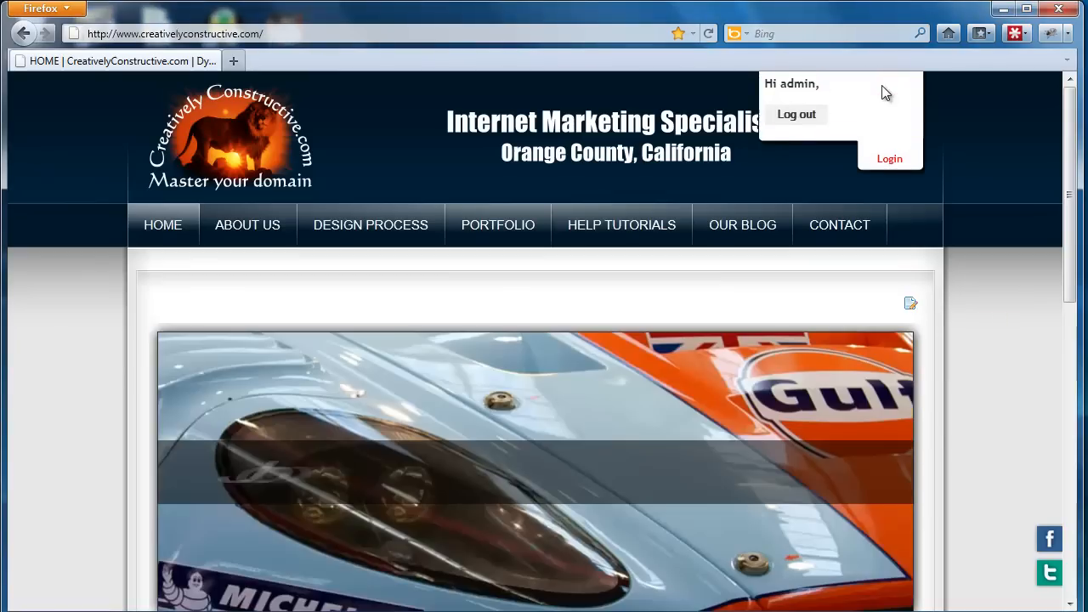
{"action": "left_click", "coordinate": [803, 118]}
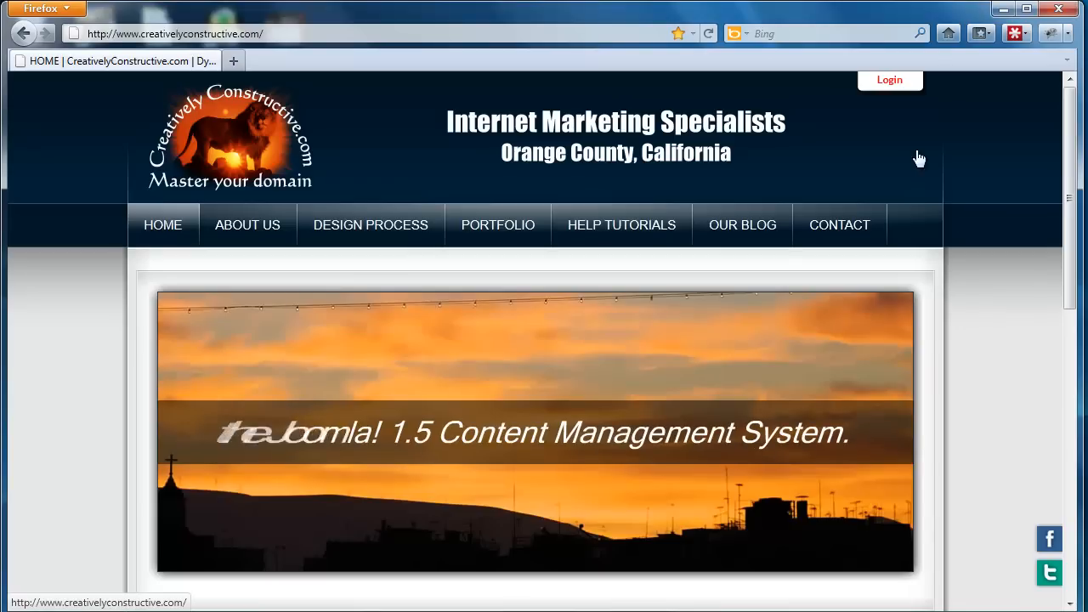
{"action": "mouse_move", "coordinate": [266, 220]}
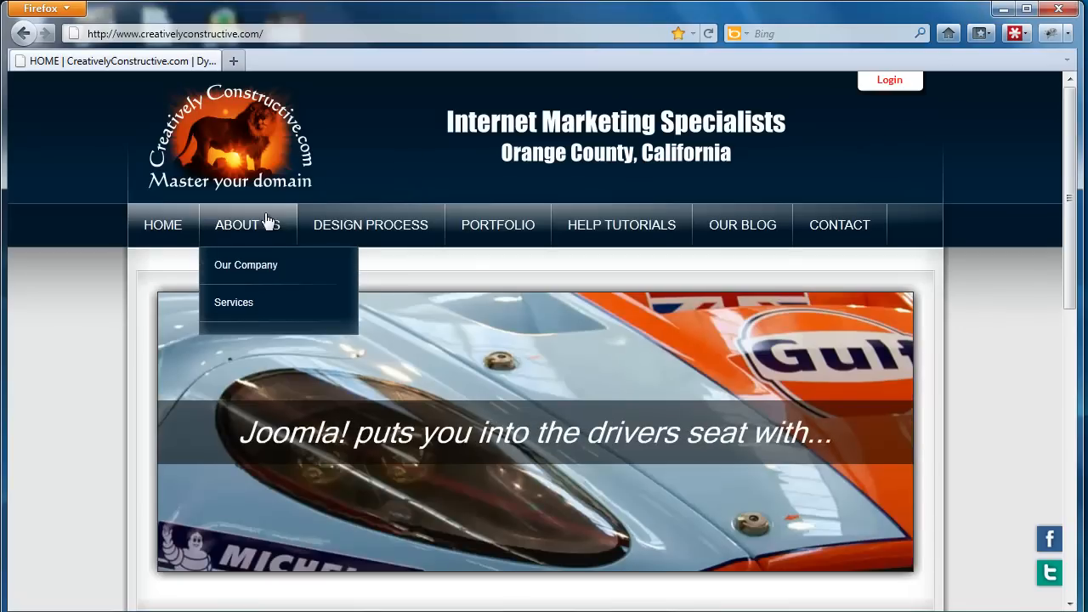
{"action": "left_click", "coordinate": [275, 263]}
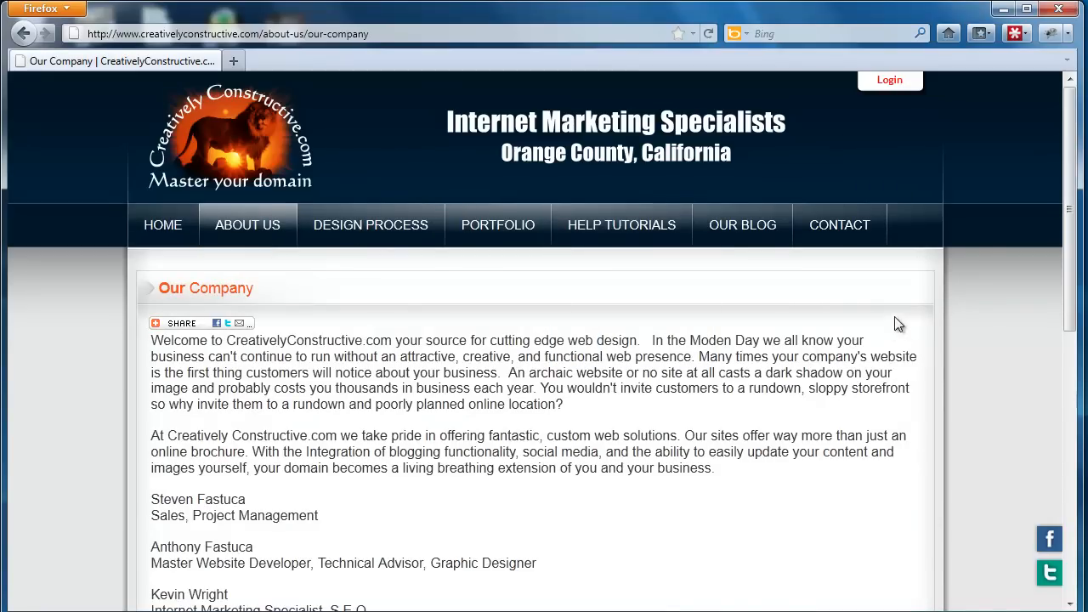
Log in to the website front end with the prefilled admin credentials and check that the log-out option is offered.
{"action": "left_click", "coordinate": [884, 80]}
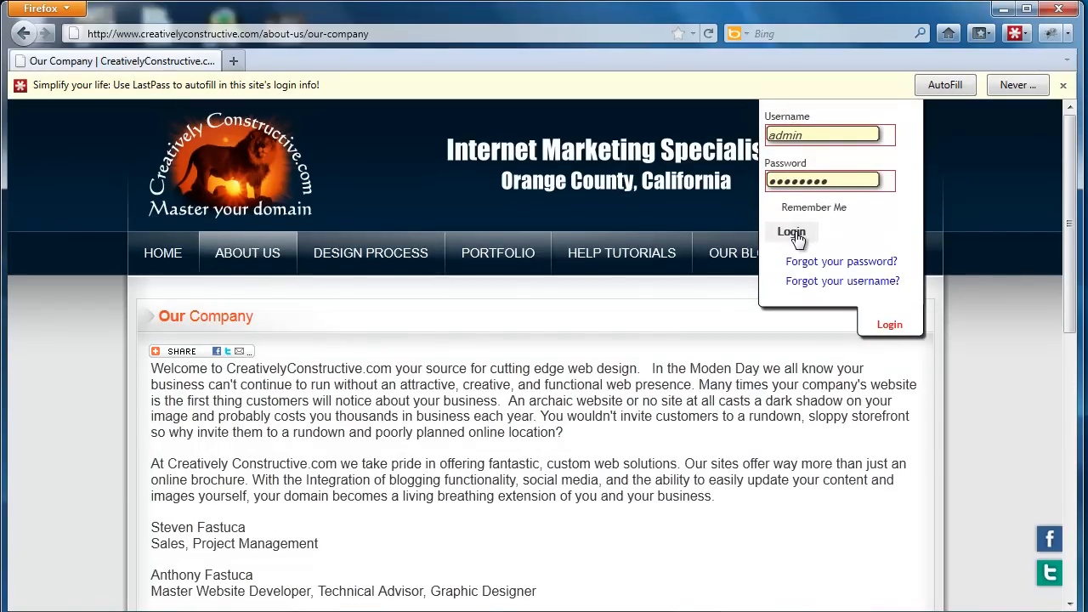
{"action": "left_click", "coordinate": [794, 235]}
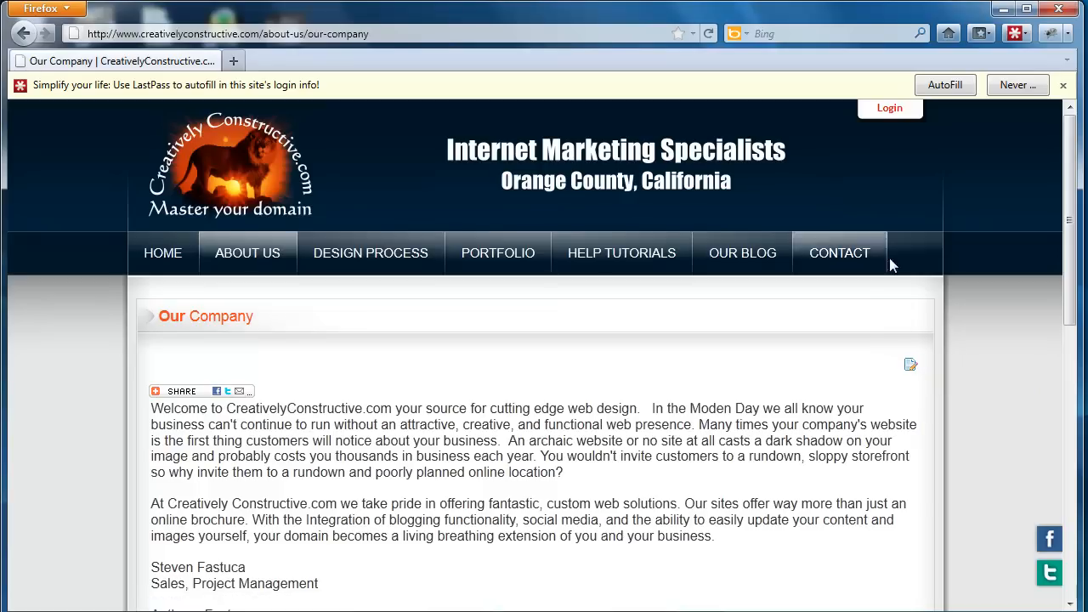
{"action": "left_click", "coordinate": [885, 109]}
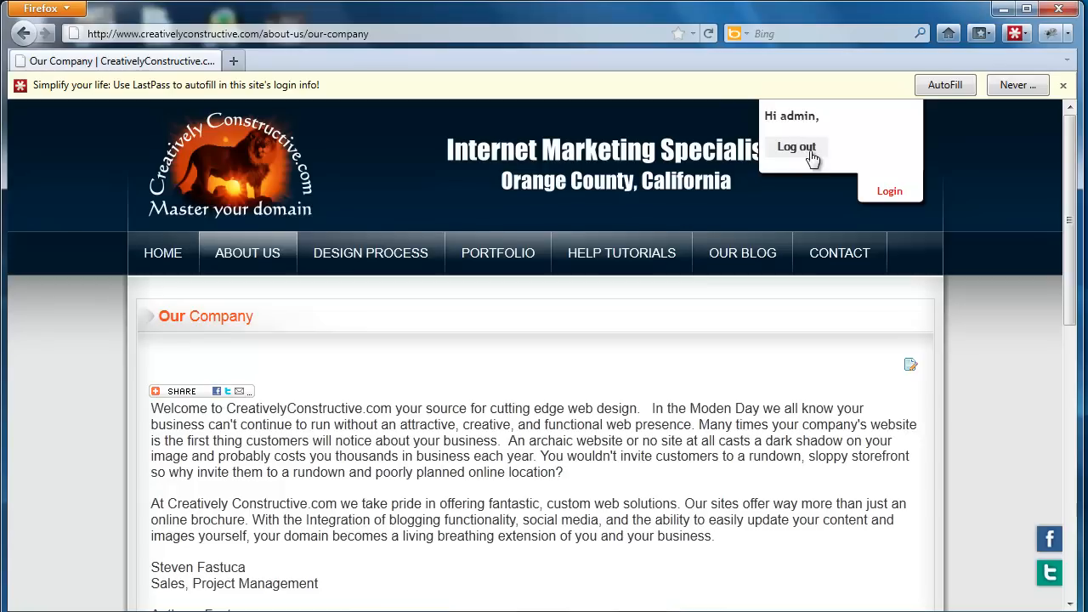
{"action": "left_click", "coordinate": [889, 192]}
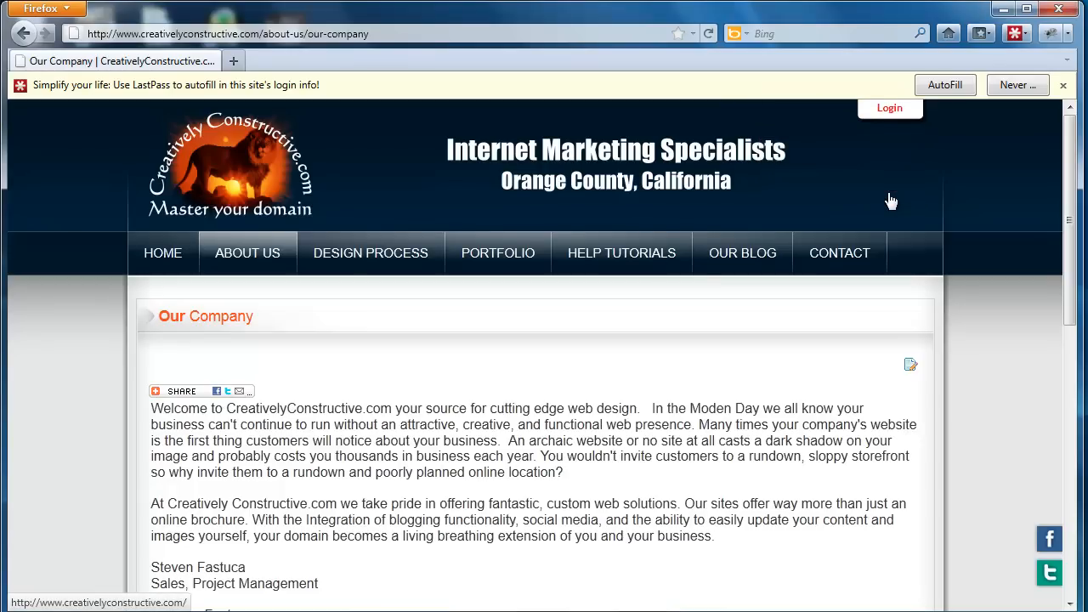
Open the Our Company article for editing from its page.
{"action": "scroll", "coordinate": [891, 200], "scroll_direction": "down", "scroll_amount": 2}
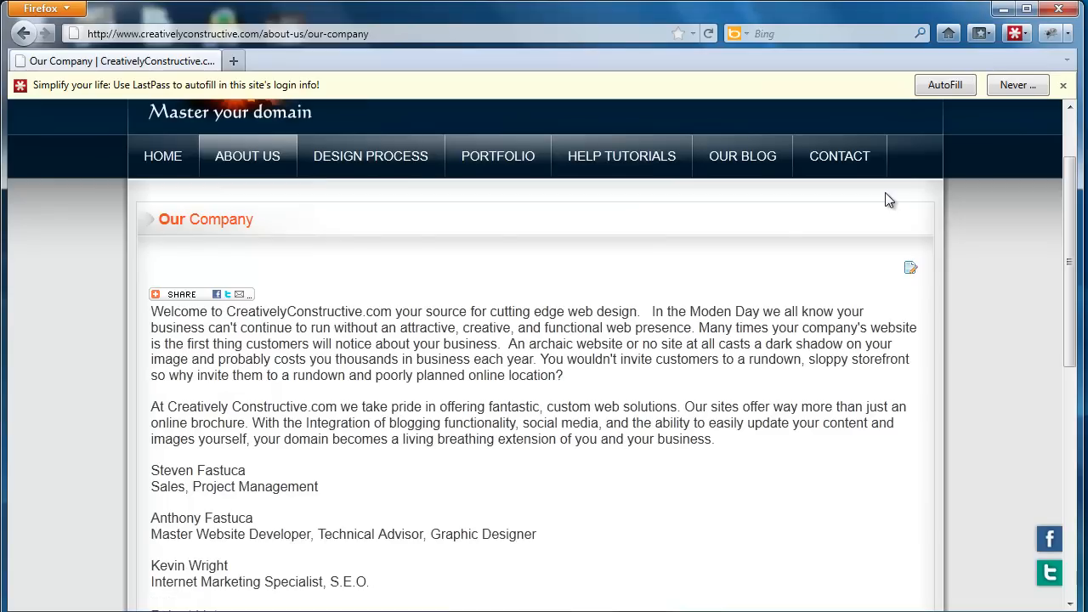
{"action": "scroll", "coordinate": [889, 197], "scroll_direction": "down", "scroll_amount": 2}
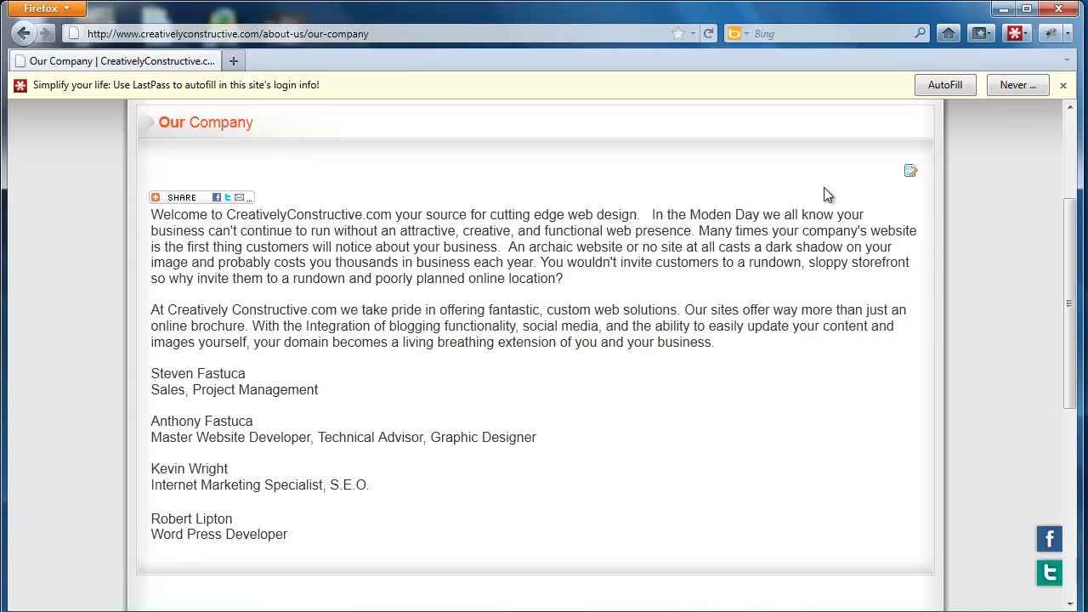
{"action": "left_click", "coordinate": [910, 174]}
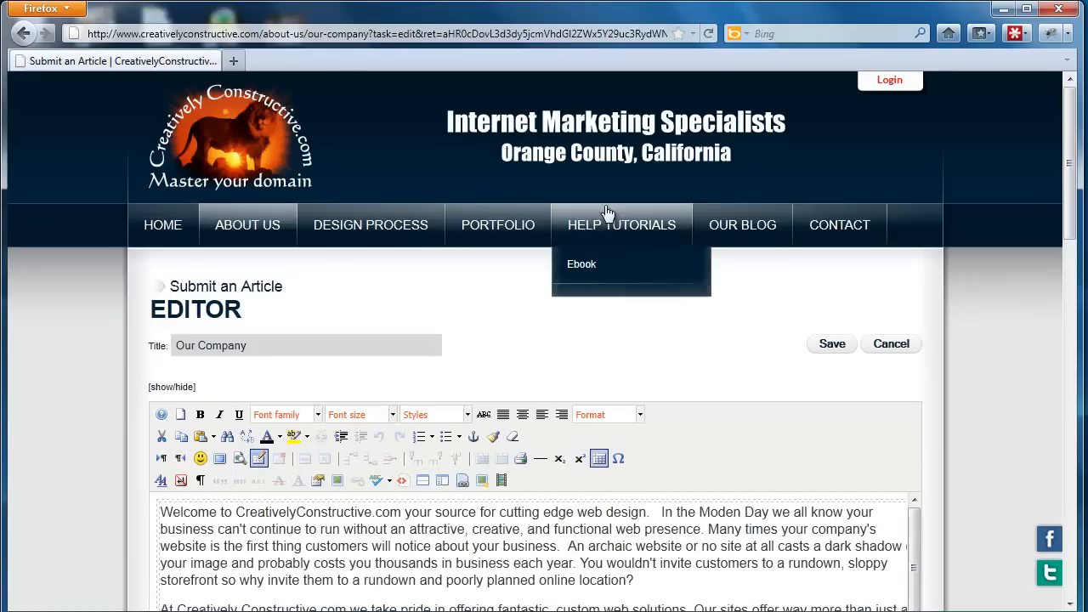
Correct "Moden" to "Modern" in the article's first paragraph.
{"action": "scroll", "coordinate": [685, 338], "scroll_direction": "down", "scroll_amount": 2}
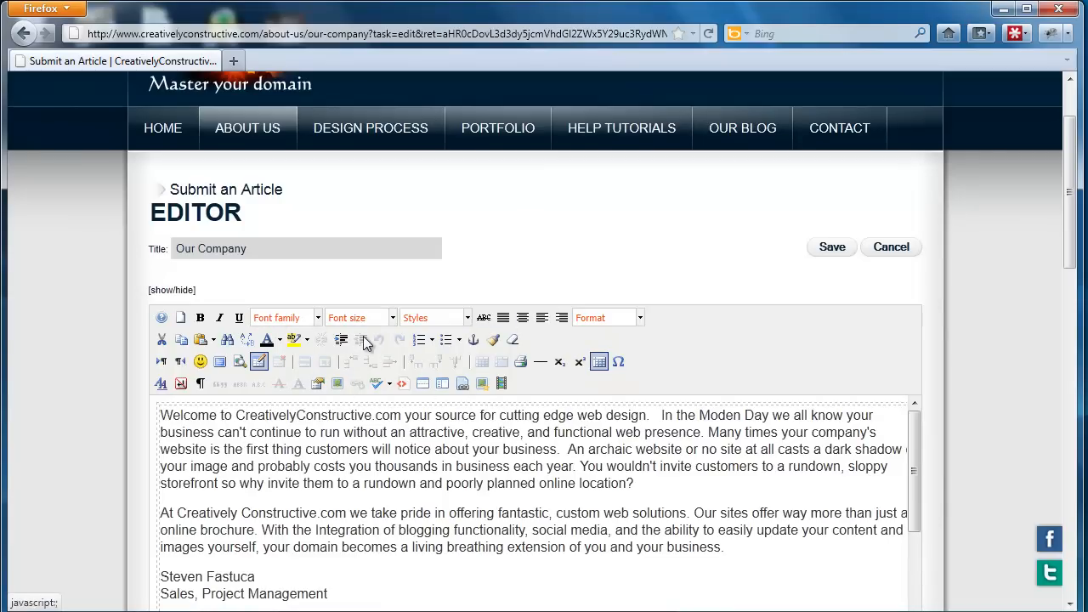
{"action": "scroll", "coordinate": [364, 338], "scroll_direction": "down", "scroll_amount": 2}
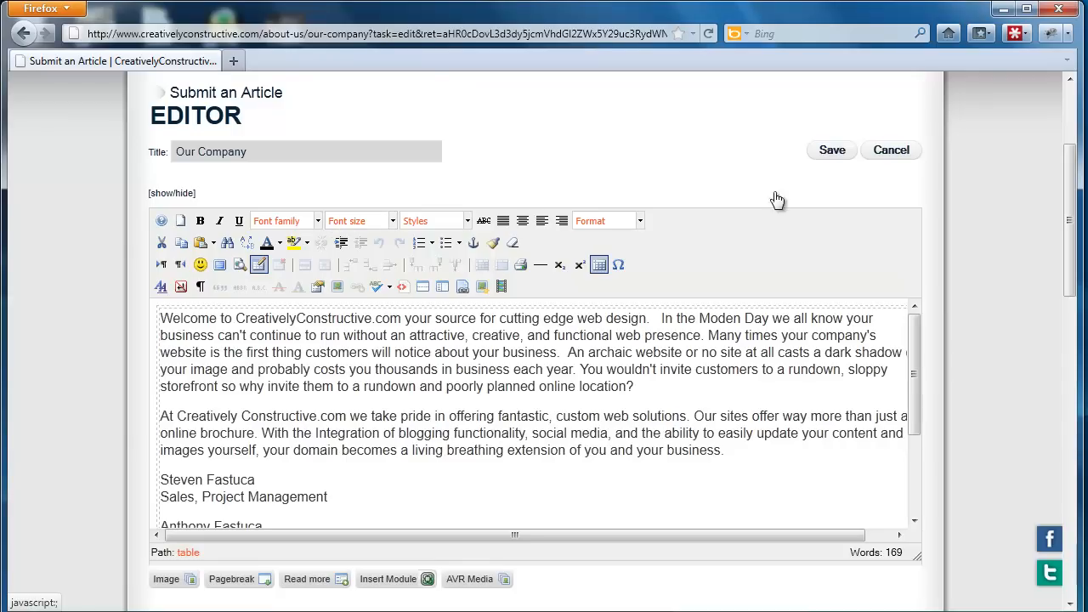
{"action": "scroll", "coordinate": [546, 111], "scroll_direction": "up", "scroll_amount": 2}
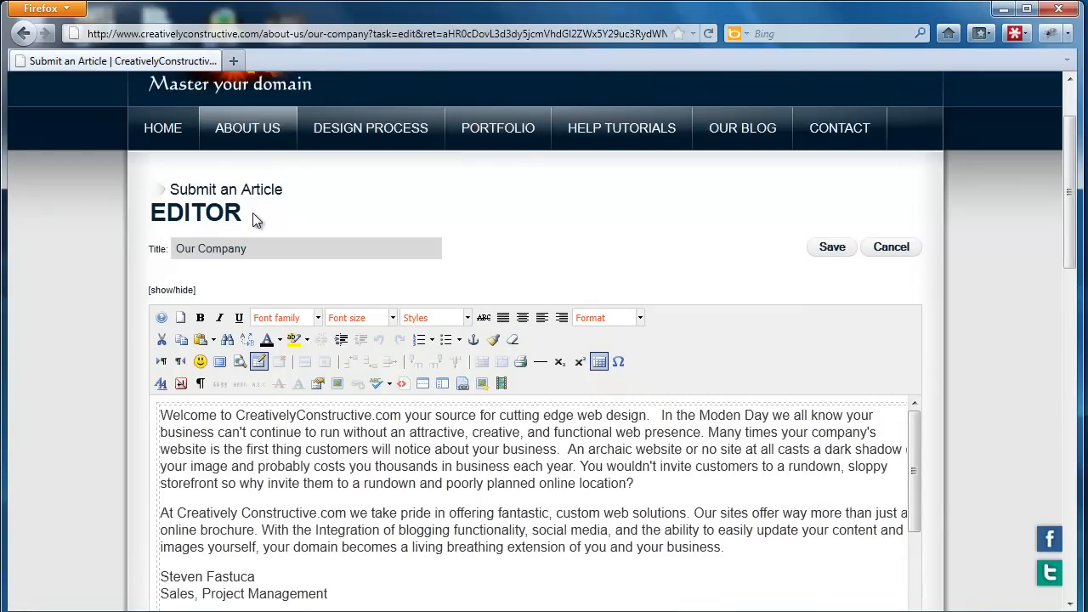
{"action": "scroll", "coordinate": [245, 197], "scroll_direction": "down", "scroll_amount": 2}
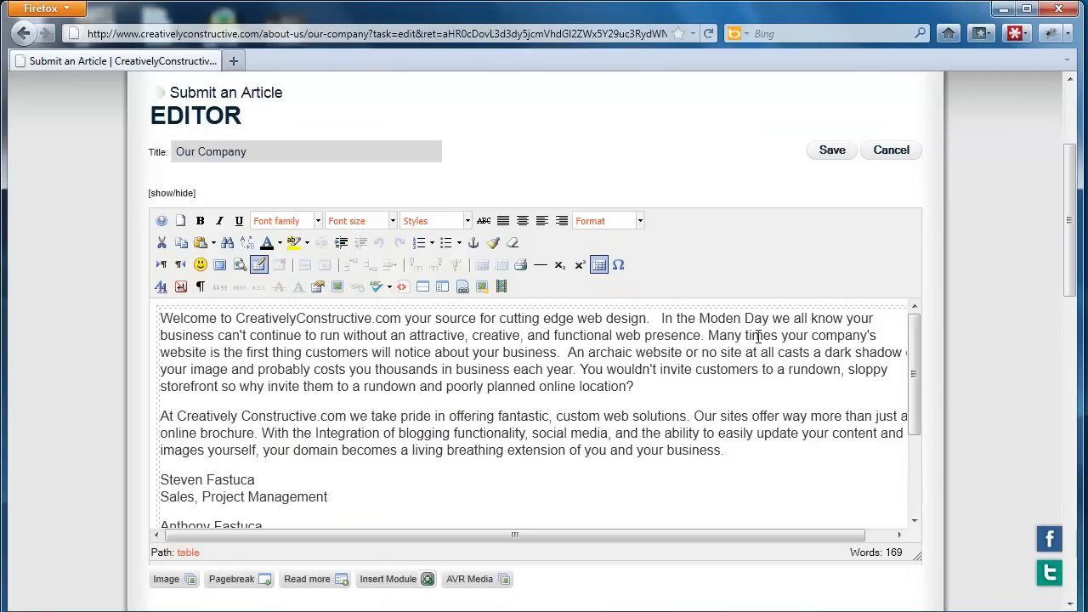
{"action": "left_click", "coordinate": [737, 319]}
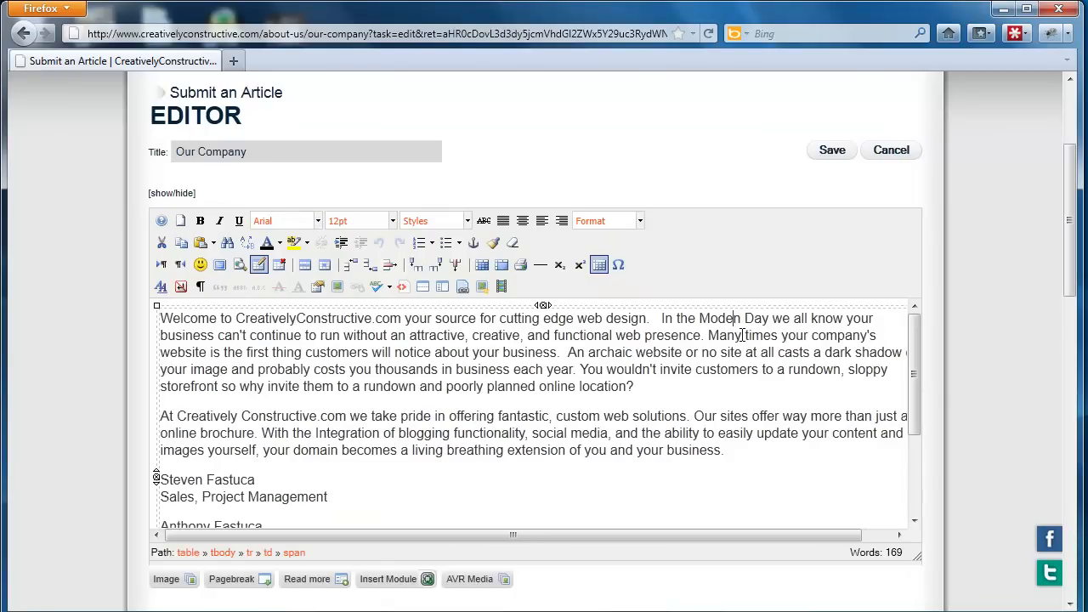
{"action": "type", "text": "r"}
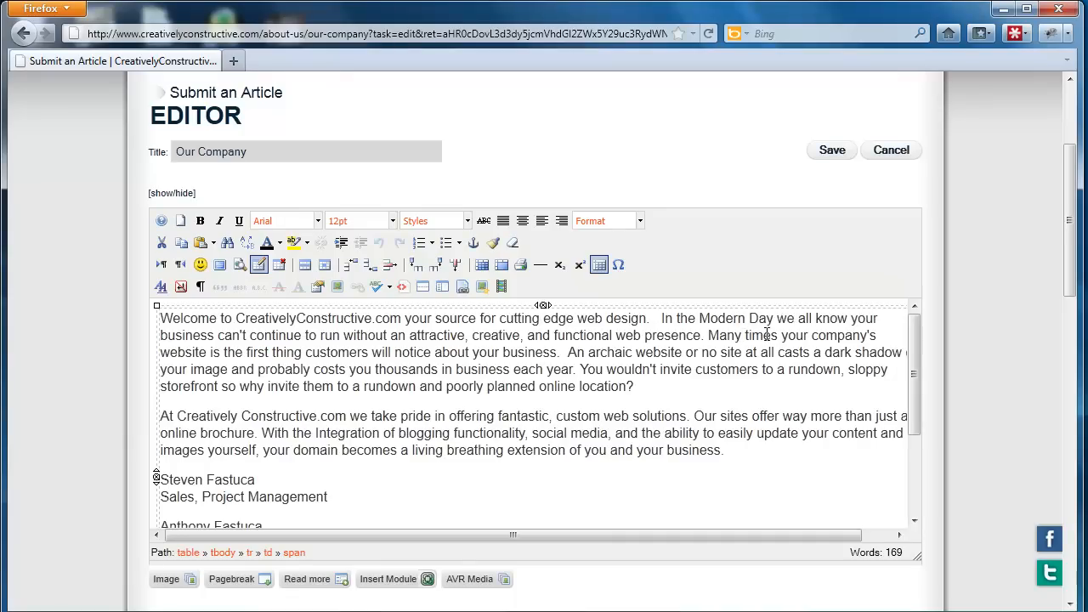
Reduce the gap before "In the Modern Day" to a single space and save the article.
{"action": "left_click", "coordinate": [662, 319]}
{"action": "key", "text": "BackSpace"}
{"action": "key", "text": "BackSpace"}
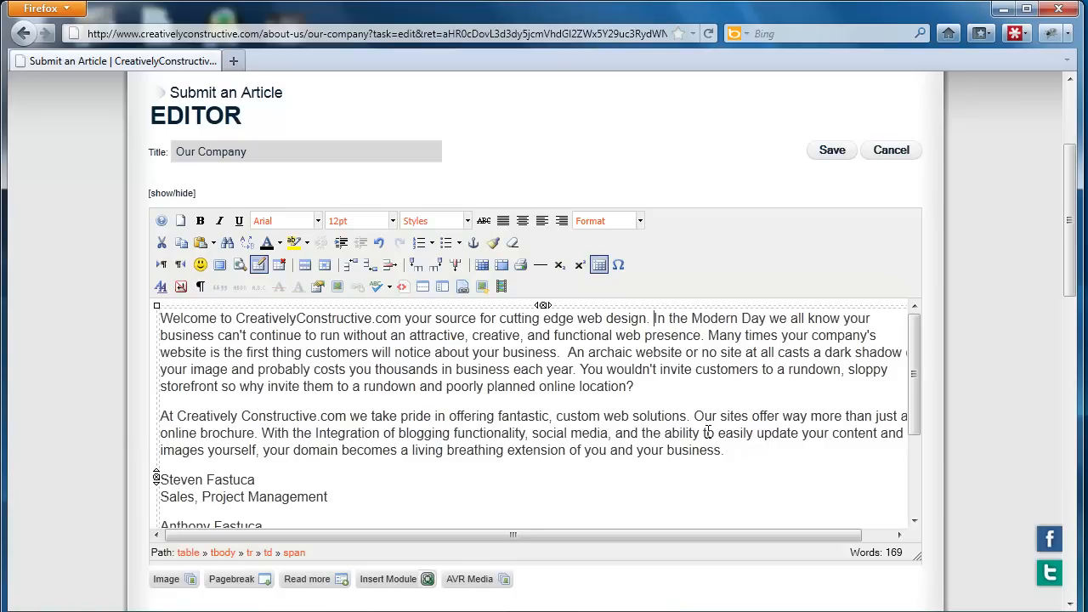
{"action": "key", "text": "BackSpace"}
{"action": "type", "text": "M"}
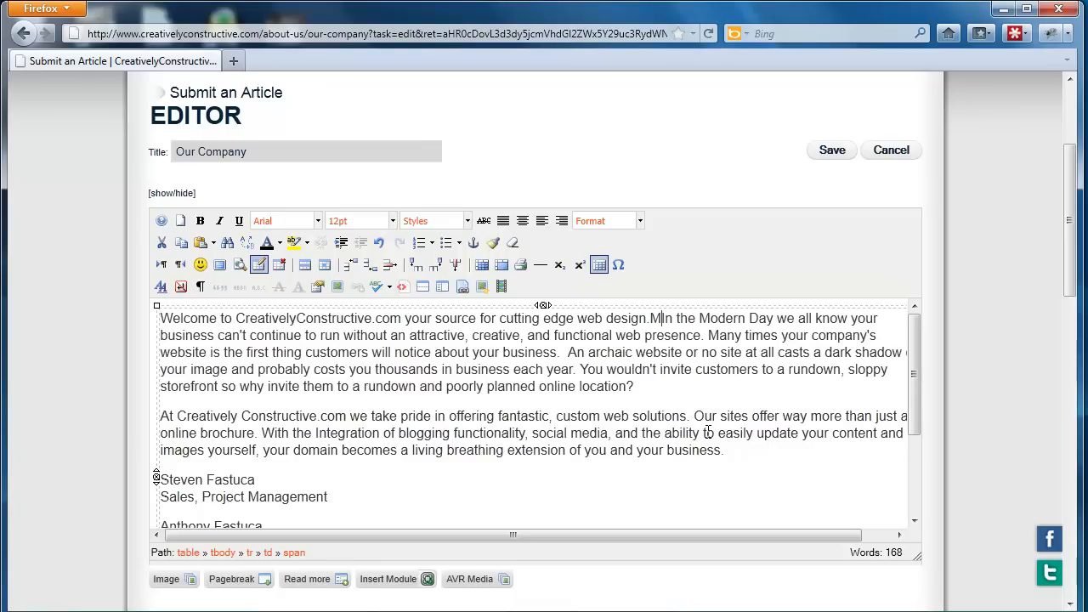
{"action": "key", "text": "BackSpace"}
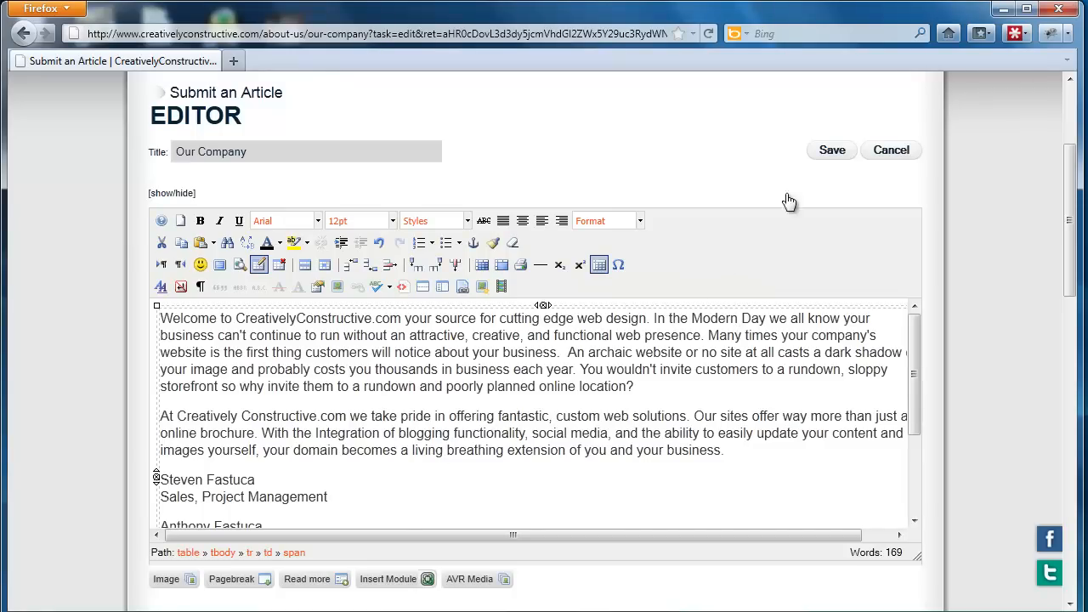
{"action": "left_click", "coordinate": [813, 167]}
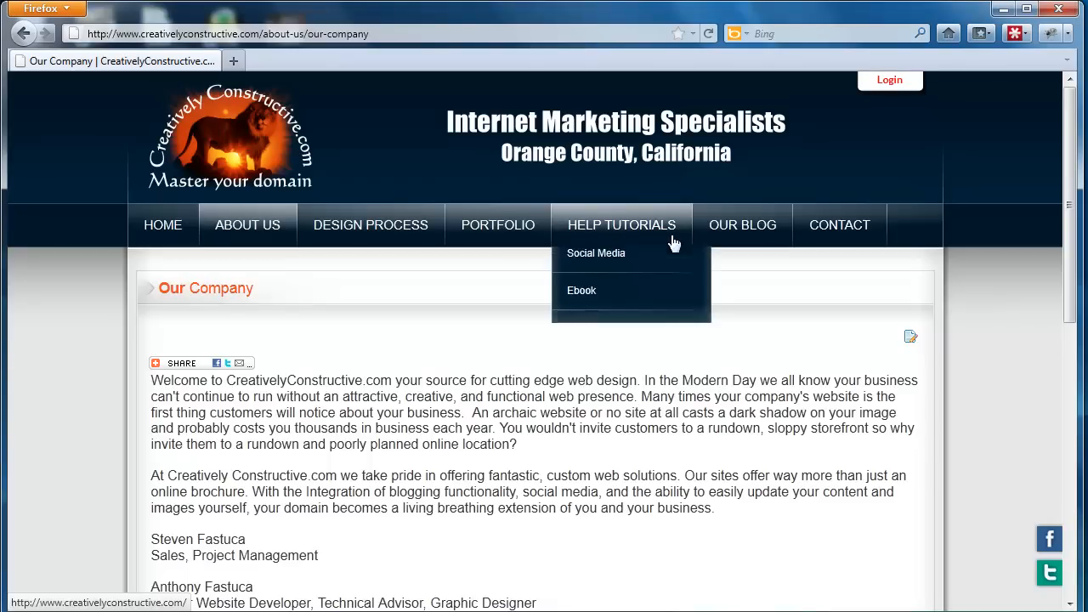
Overwrite the second paragraph of the Our Company article with a run of "g" characters and discard the edit.
{"action": "left_click", "coordinate": [910, 340]}
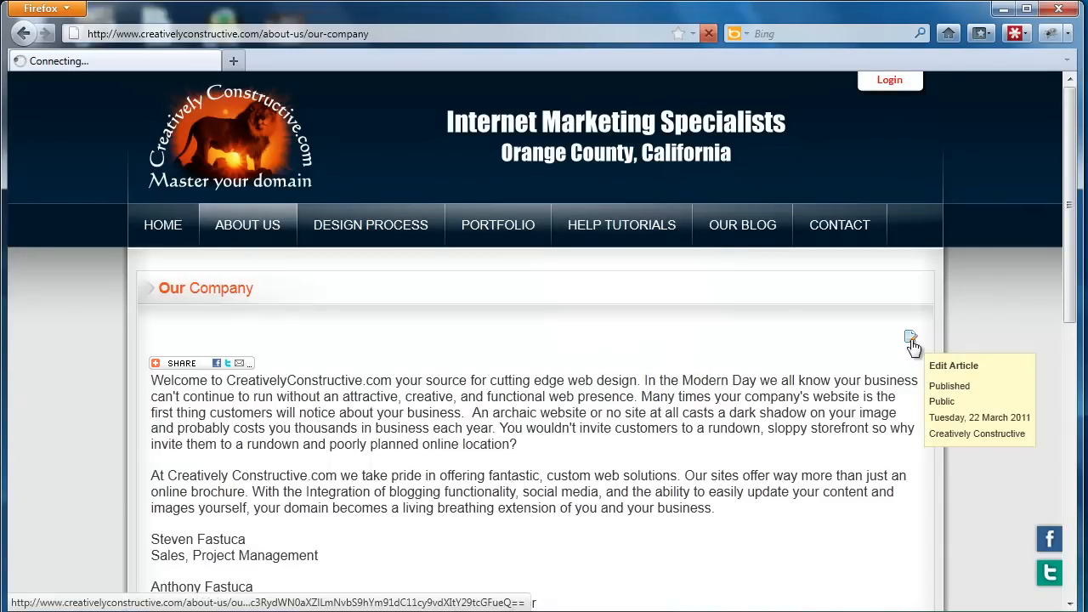
{"action": "scroll", "coordinate": [752, 361], "scroll_direction": "down", "scroll_amount": 3}
{"action": "left_click_drag", "start_coordinate": [731, 354], "coordinate": [138, 318]}
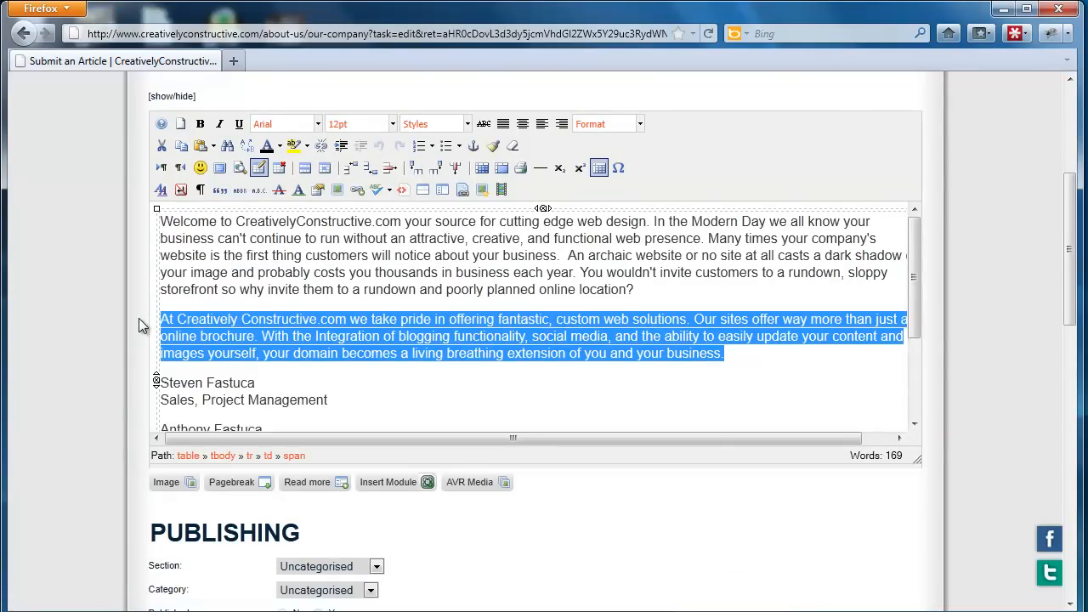
{"action": "key", "text": "Delete"}
{"action": "type", "text": "gggggggggggggggggggggggg"}
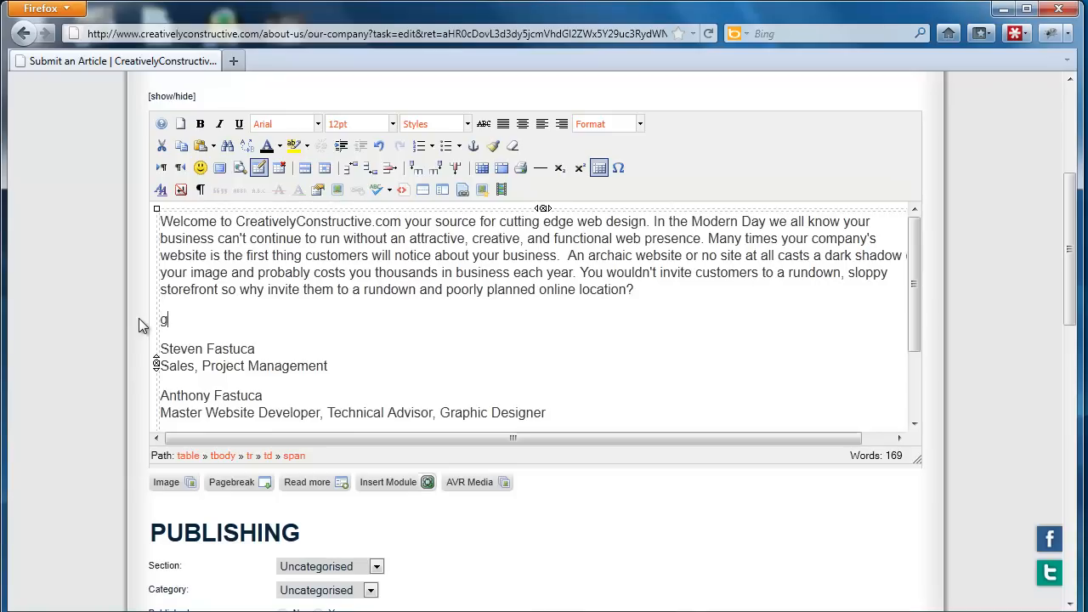
{"action": "left_click", "coordinate": [518, 332]}
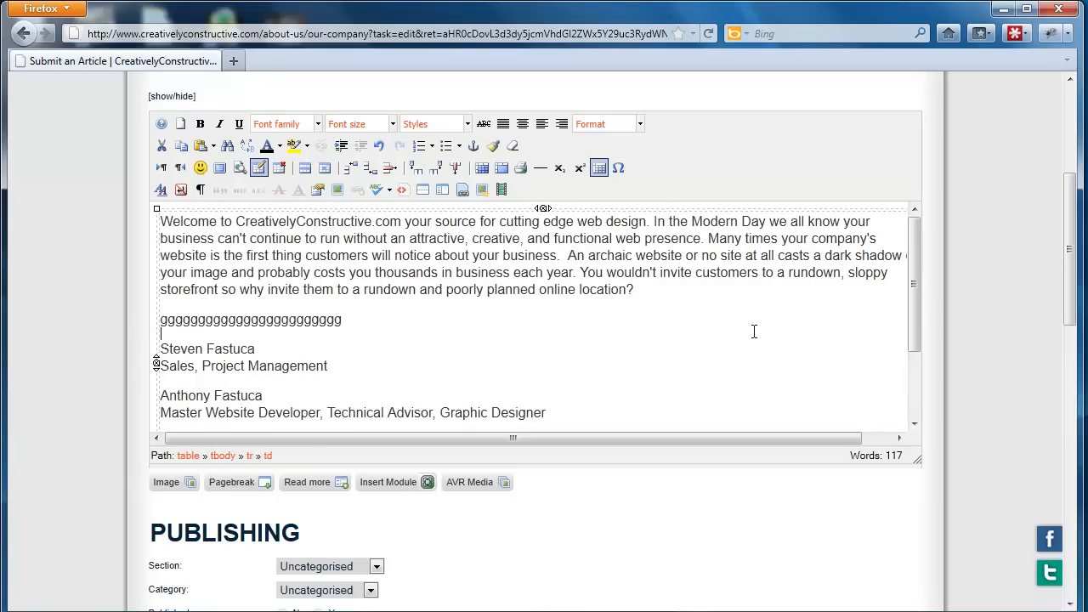
{"action": "scroll", "coordinate": [754, 331], "scroll_direction": "up", "scroll_amount": 4}
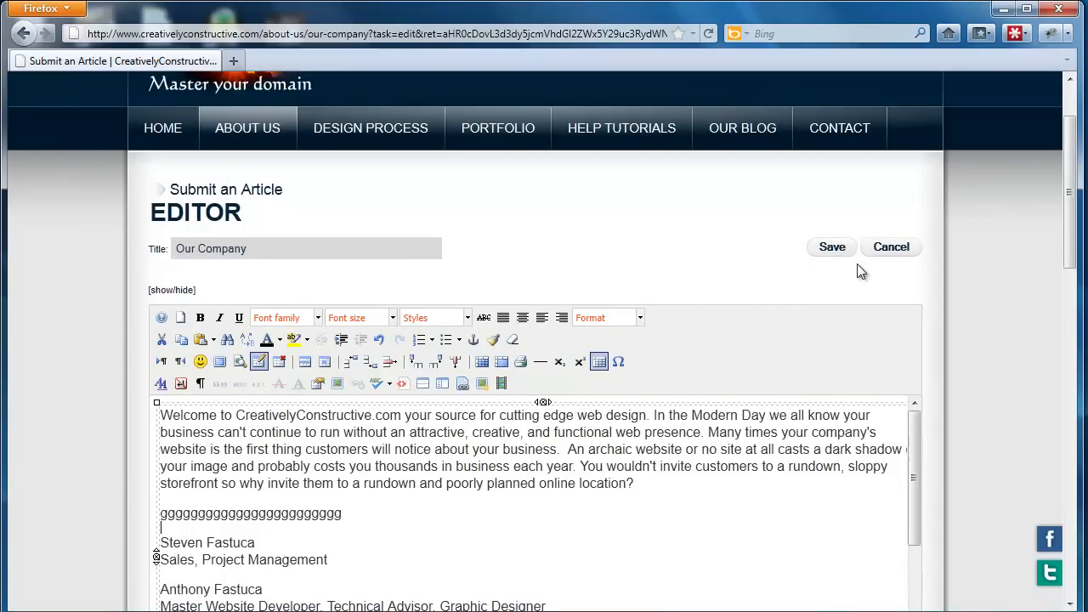
{"action": "left_click", "coordinate": [879, 260]}
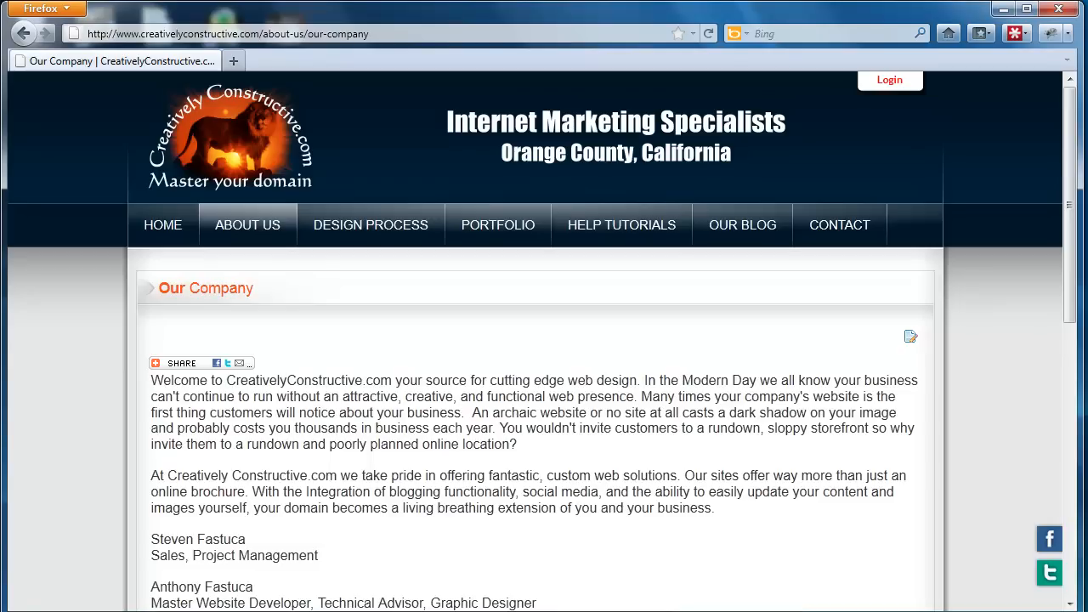
Switch to WordPad and open the recent document "more blogs".
{"action": "mouse_move", "coordinate": [444, 611]}
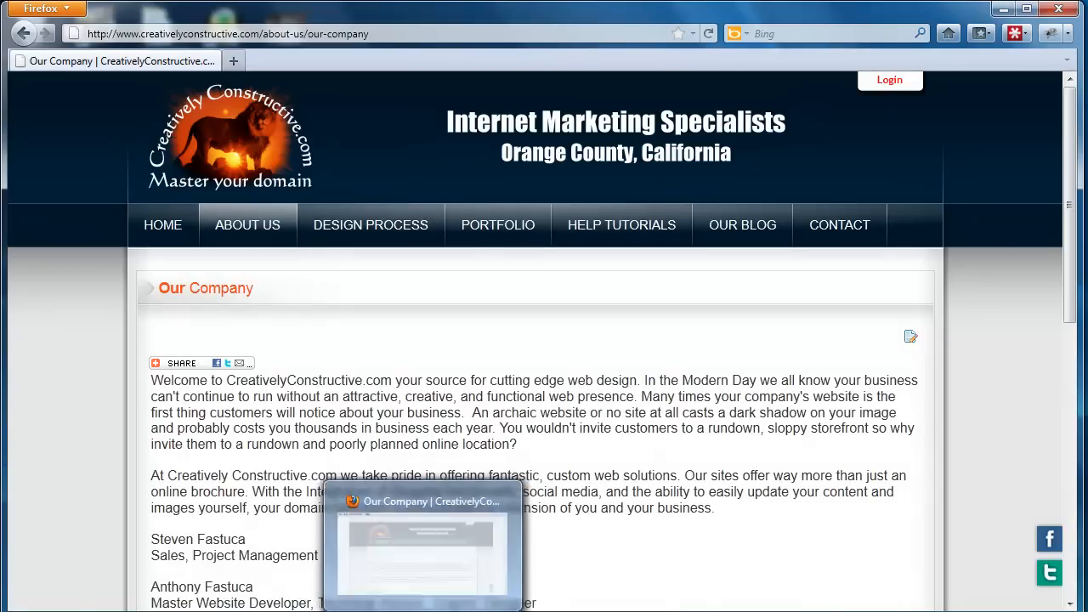
{"action": "left_click", "coordinate": [17, 611]}
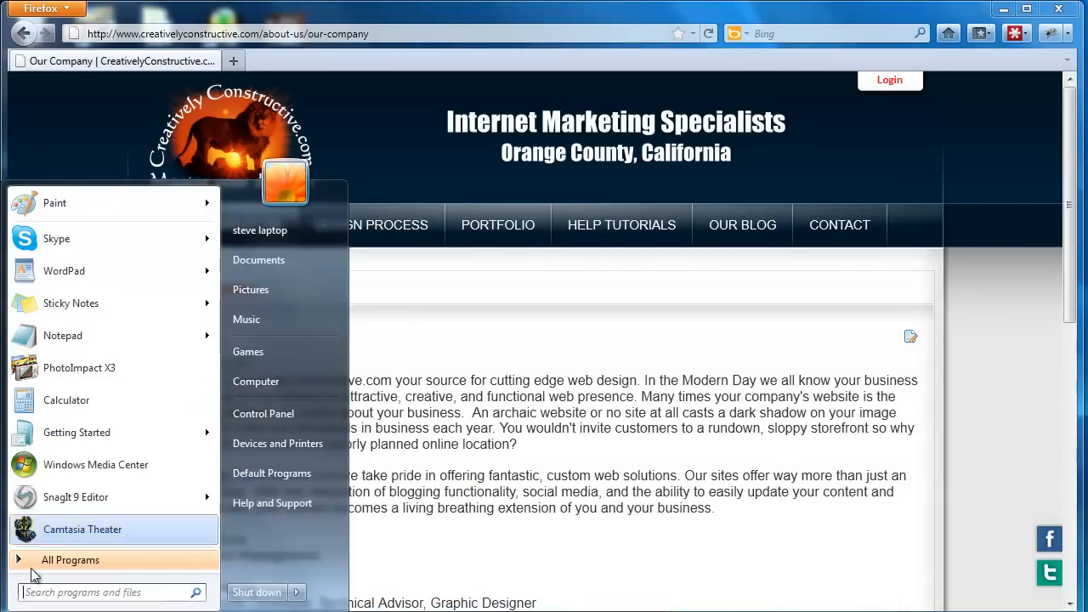
{"action": "left_click", "coordinate": [59, 274]}
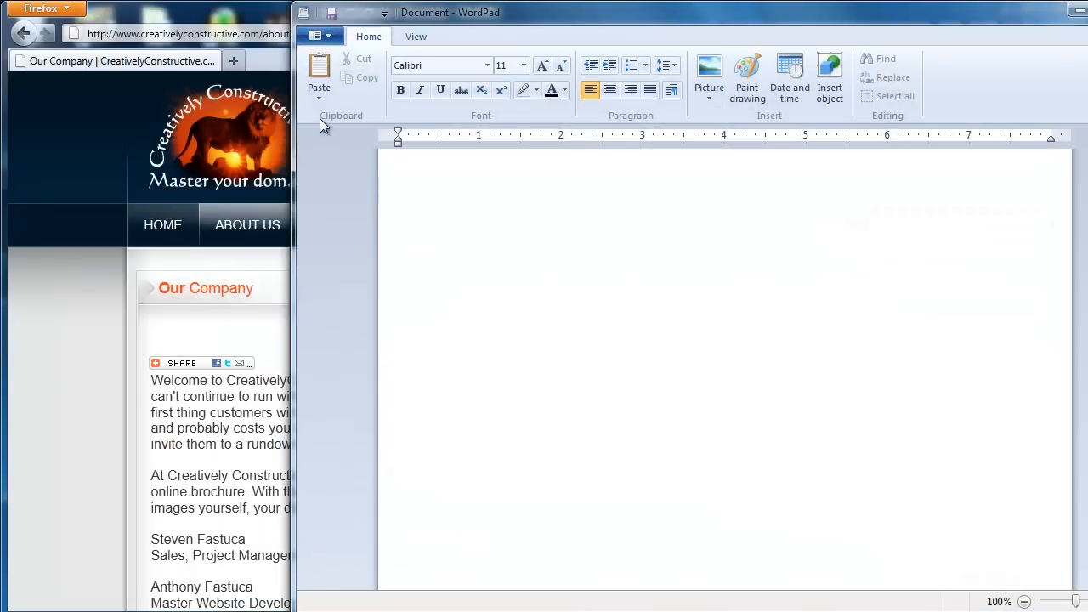
{"action": "left_click", "coordinate": [331, 40]}
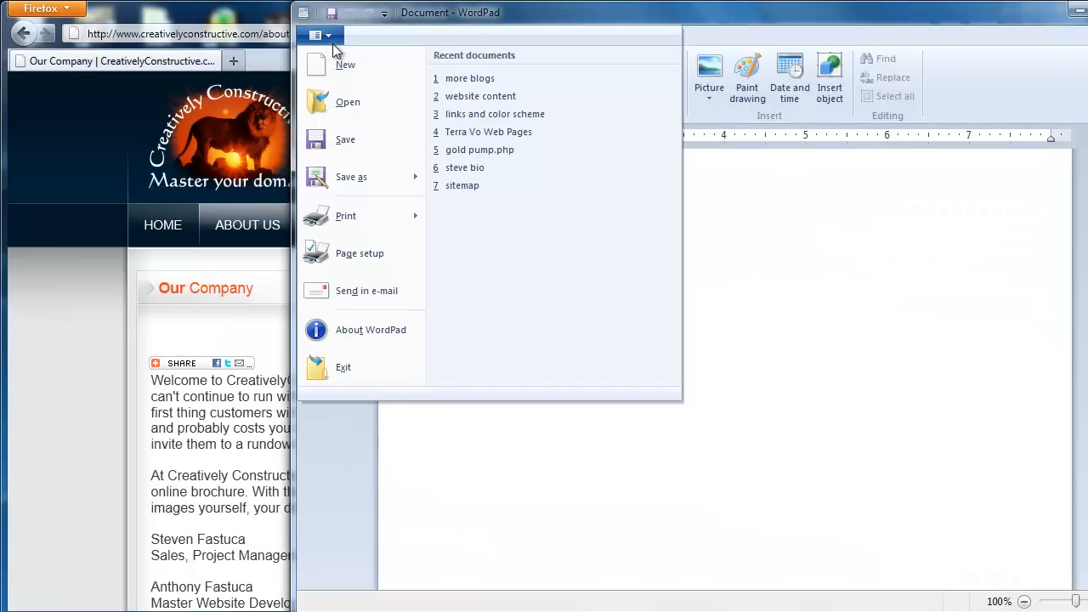
{"action": "left_click", "coordinate": [459, 78]}
Copy the two paragraphs starting "Our winter challenge was huge" and "Our full enrollment for Thinner Winner" from the more blogs document.
{"action": "scroll", "coordinate": [714, 340], "scroll_direction": "down", "scroll_amount": 10}
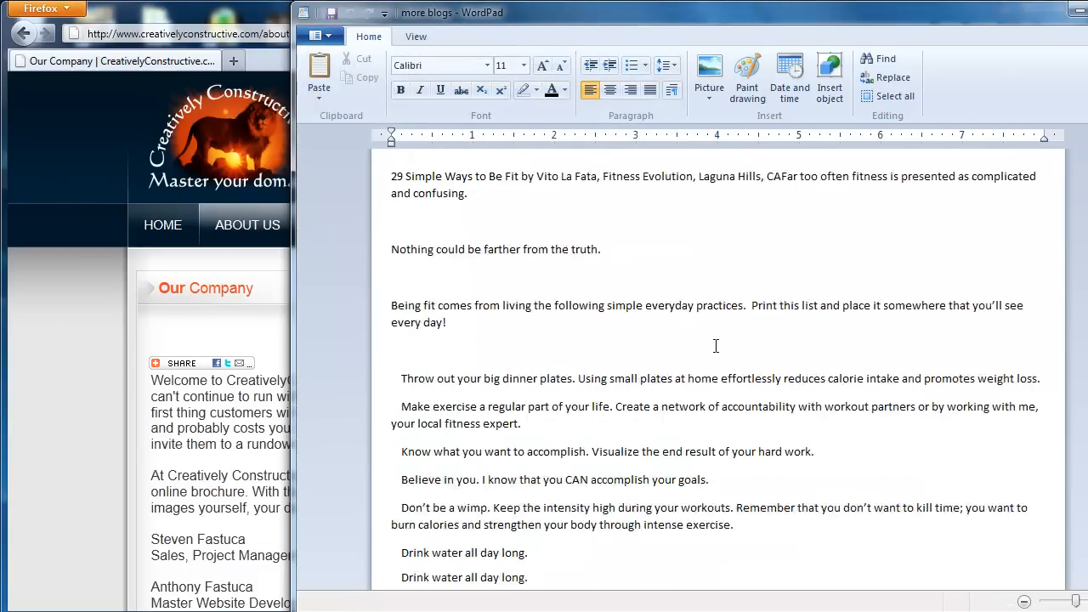
{"action": "scroll", "coordinate": [718, 349], "scroll_direction": "down", "scroll_amount": 20}
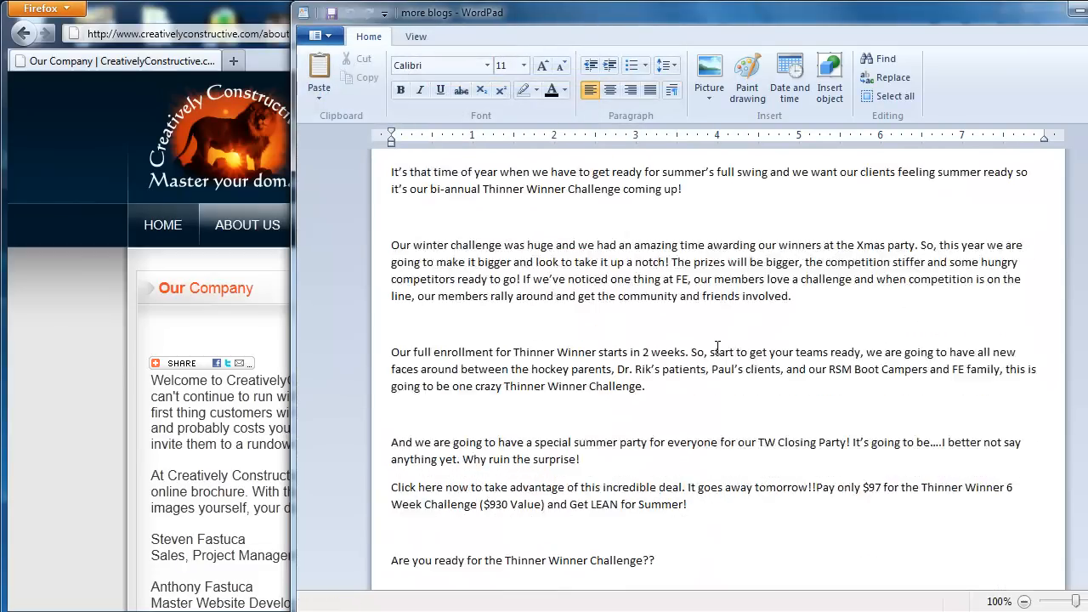
{"action": "scroll", "coordinate": [717, 347], "scroll_direction": "up", "scroll_amount": 4}
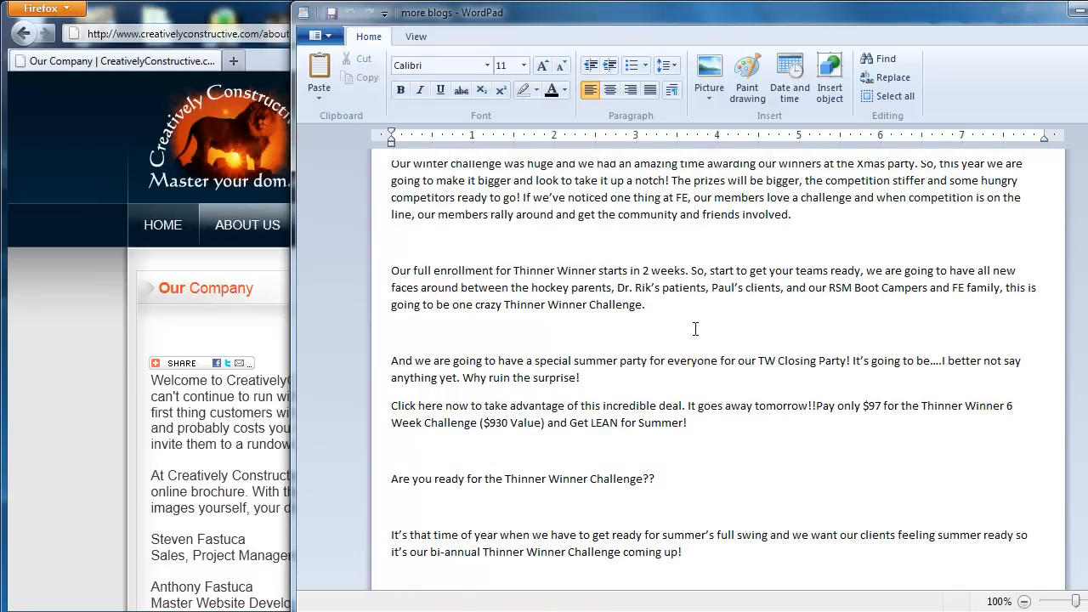
{"action": "scroll", "coordinate": [697, 332], "scroll_direction": "up", "scroll_amount": 1}
{"action": "left_click_drag", "start_coordinate": [676, 379], "coordinate": [415, 237]}
{"action": "right_click", "coordinate": [416, 237]}
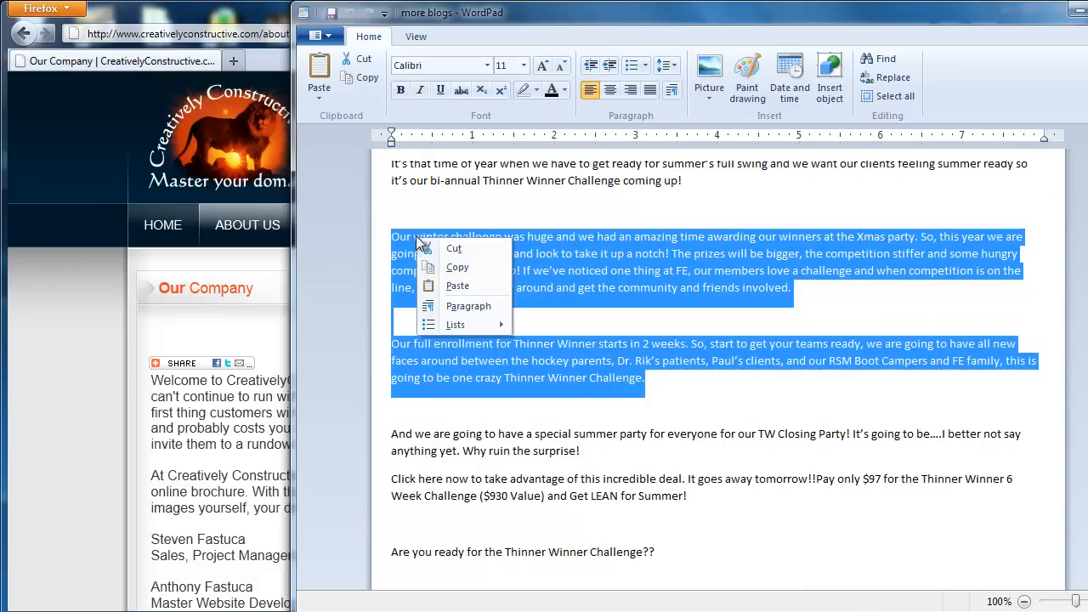
{"action": "left_click", "coordinate": [455, 263]}
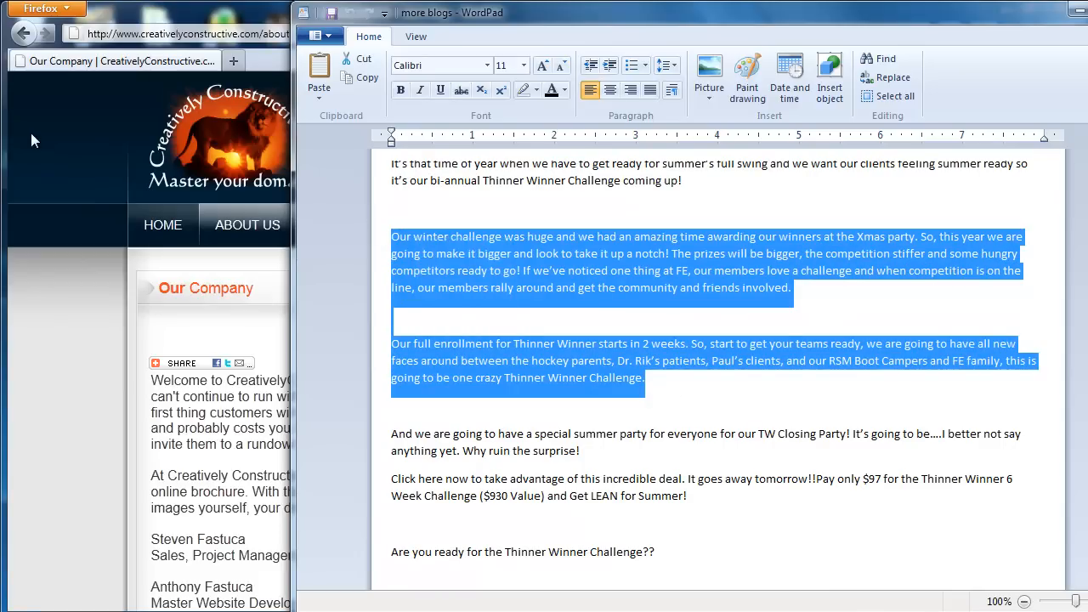
Switch to Firefox, open the site's Our Blog page and look through its listed articles.
{"action": "left_click", "coordinate": [54, 139]}
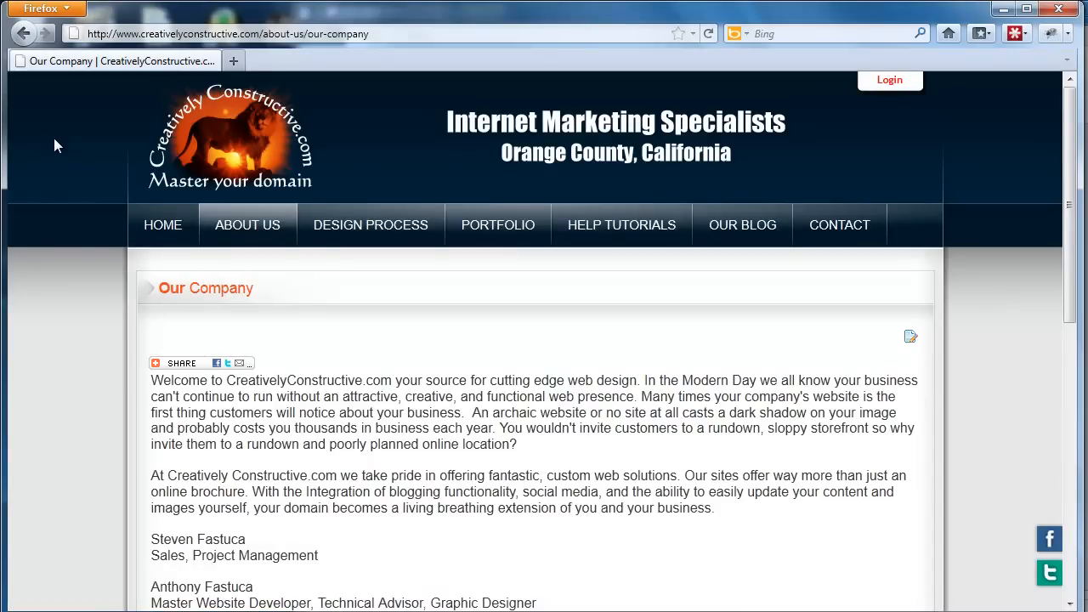
{"action": "left_click", "coordinate": [726, 239]}
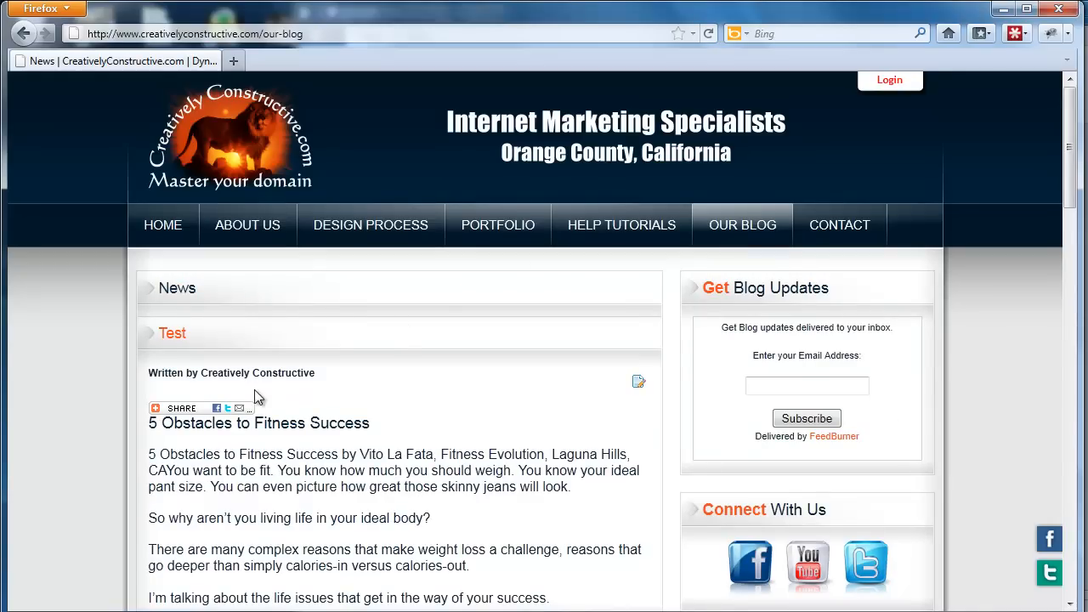
{"action": "scroll", "coordinate": [331, 293], "scroll_direction": "down", "scroll_amount": 6}
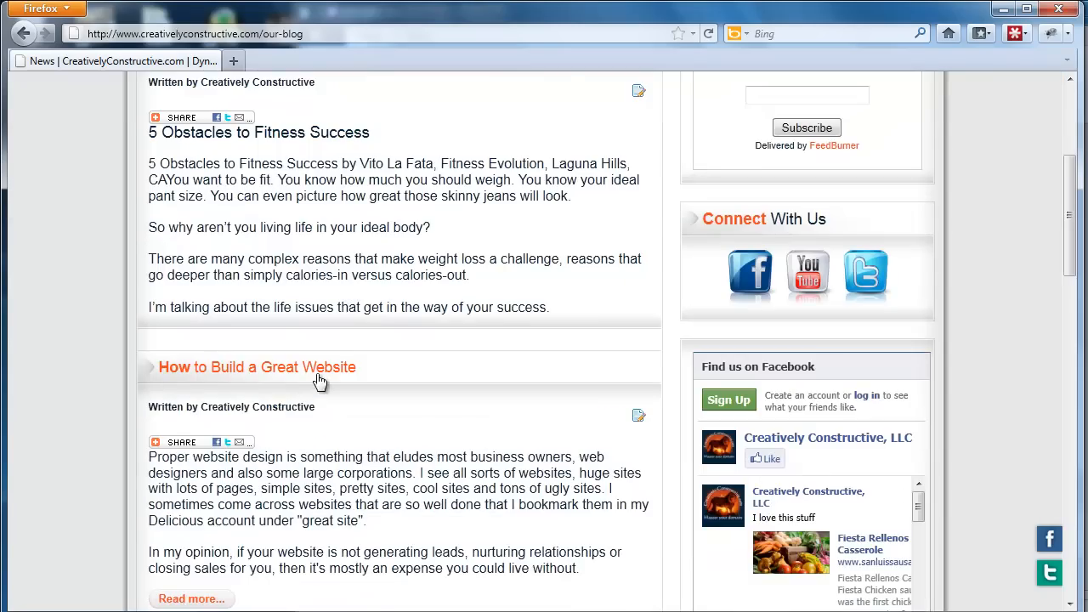
{"action": "scroll", "coordinate": [320, 381], "scroll_direction": "down", "scroll_amount": 8}
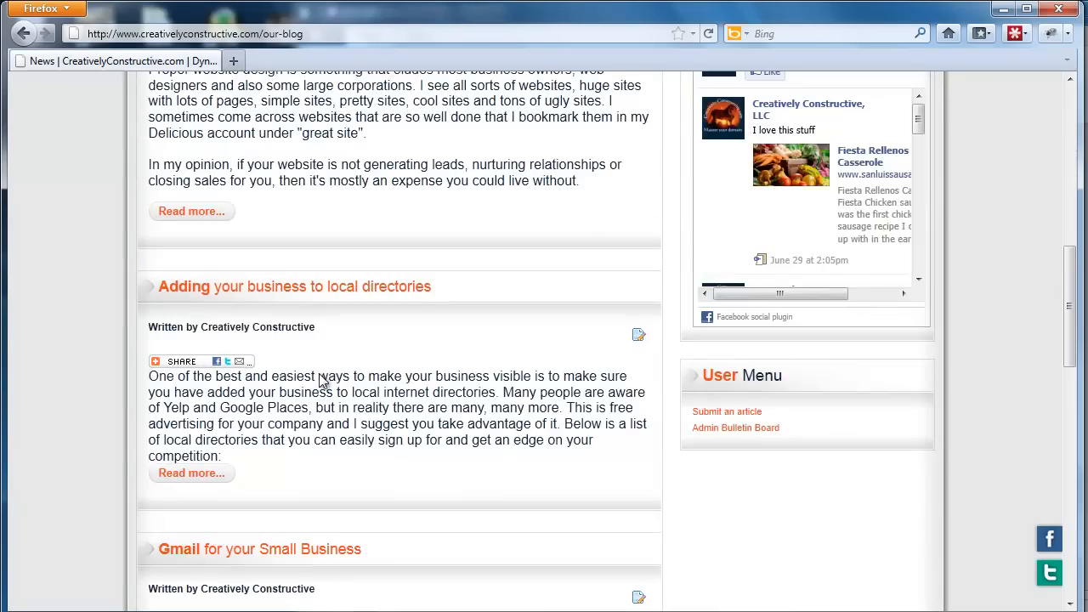
{"action": "scroll", "coordinate": [319, 379], "scroll_direction": "down", "scroll_amount": 4}
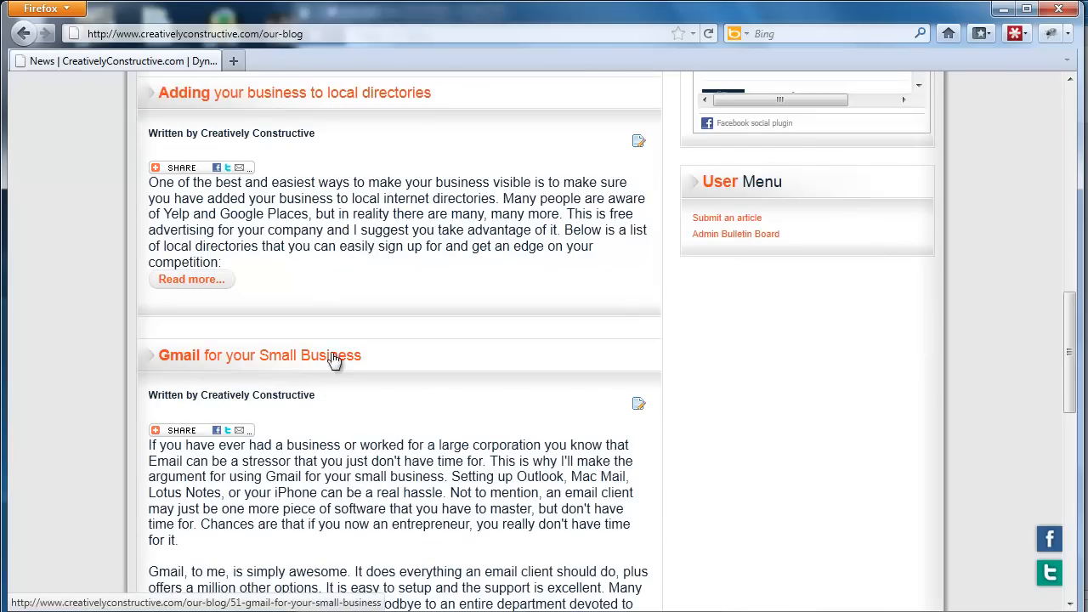
{"action": "scroll", "coordinate": [367, 399], "scroll_direction": "down", "scroll_amount": 10}
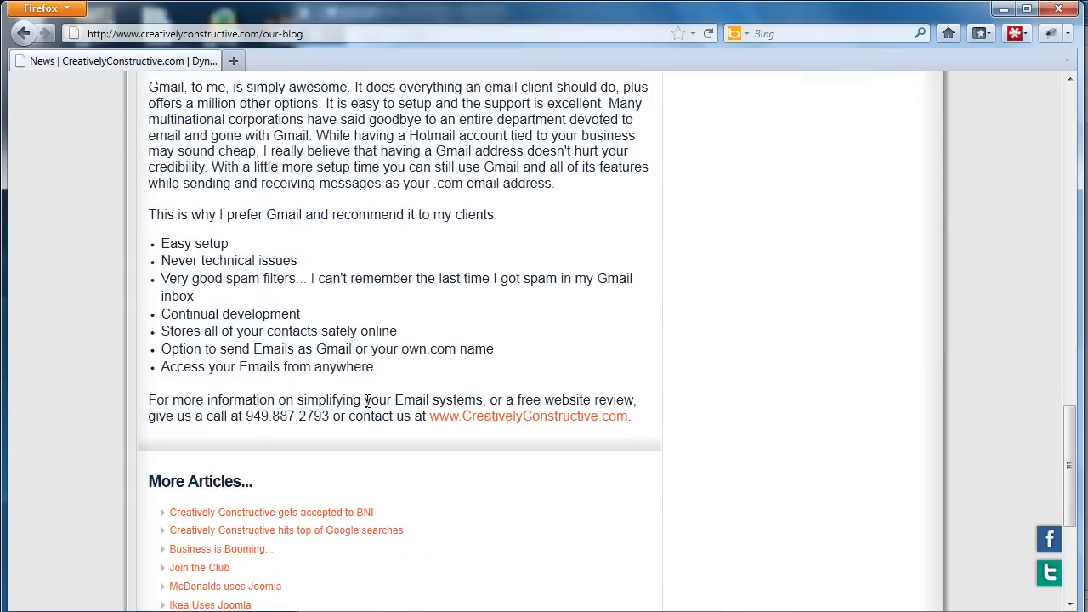
{"action": "scroll", "coordinate": [367, 402], "scroll_direction": "up", "scroll_amount": 18}
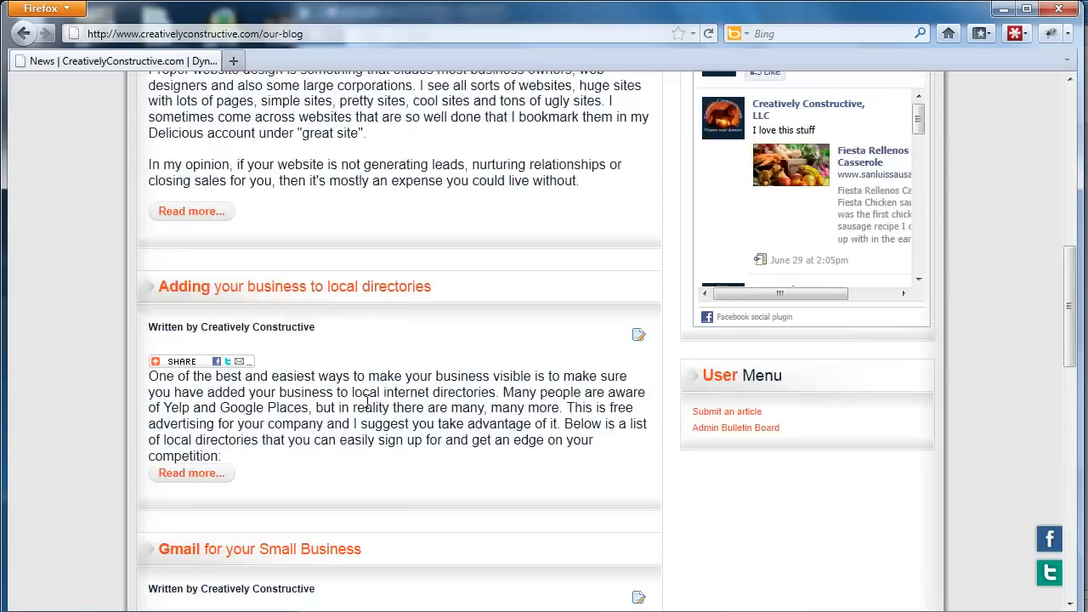
{"action": "scroll", "coordinate": [365, 400], "scroll_direction": "up", "scroll_amount": 6}
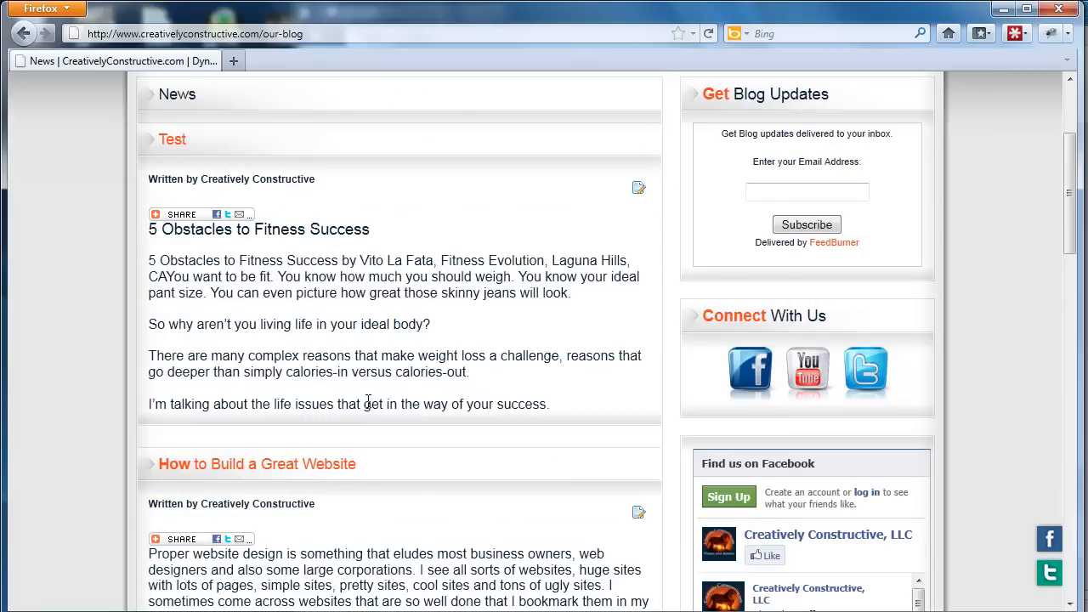
{"action": "scroll", "coordinate": [367, 400], "scroll_direction": "up", "scroll_amount": 4}
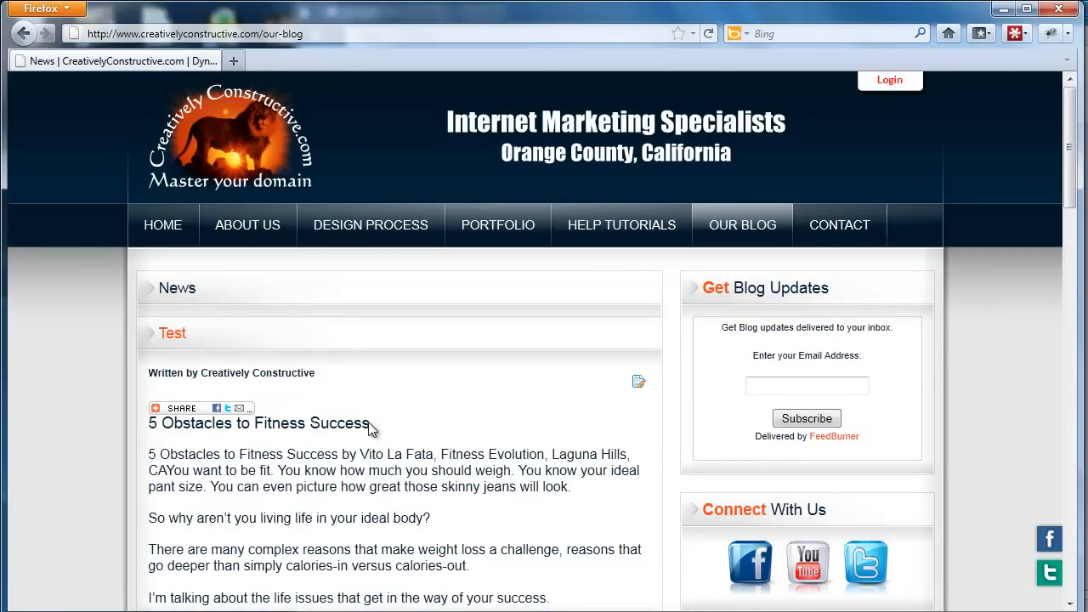
Open the Test blog article for editing and cancel the edit.
{"action": "scroll", "coordinate": [468, 435], "scroll_direction": "down", "scroll_amount": 2}
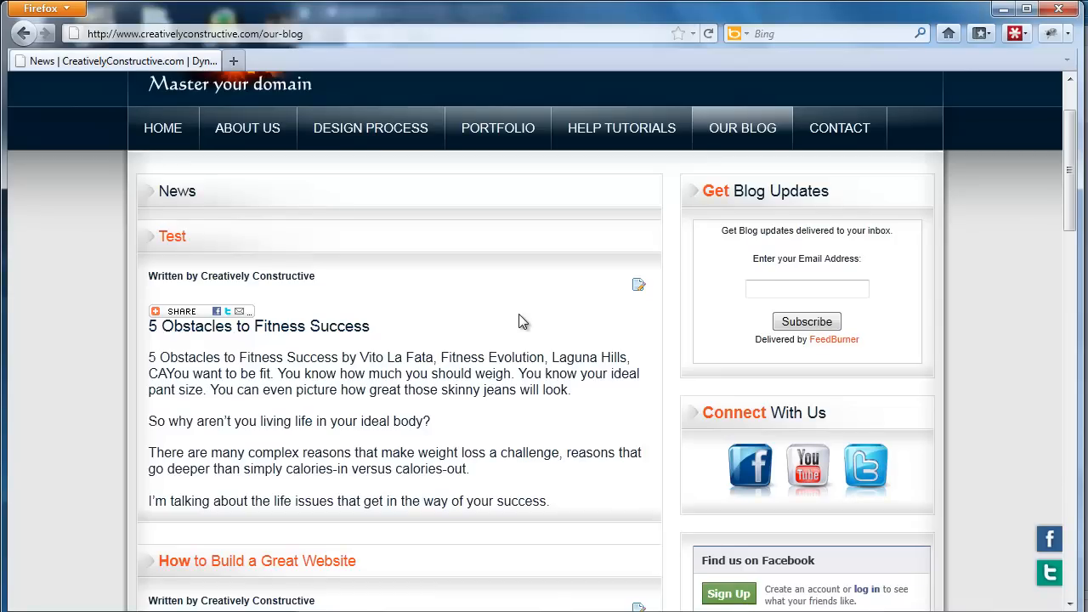
{"action": "left_click", "coordinate": [639, 284]}
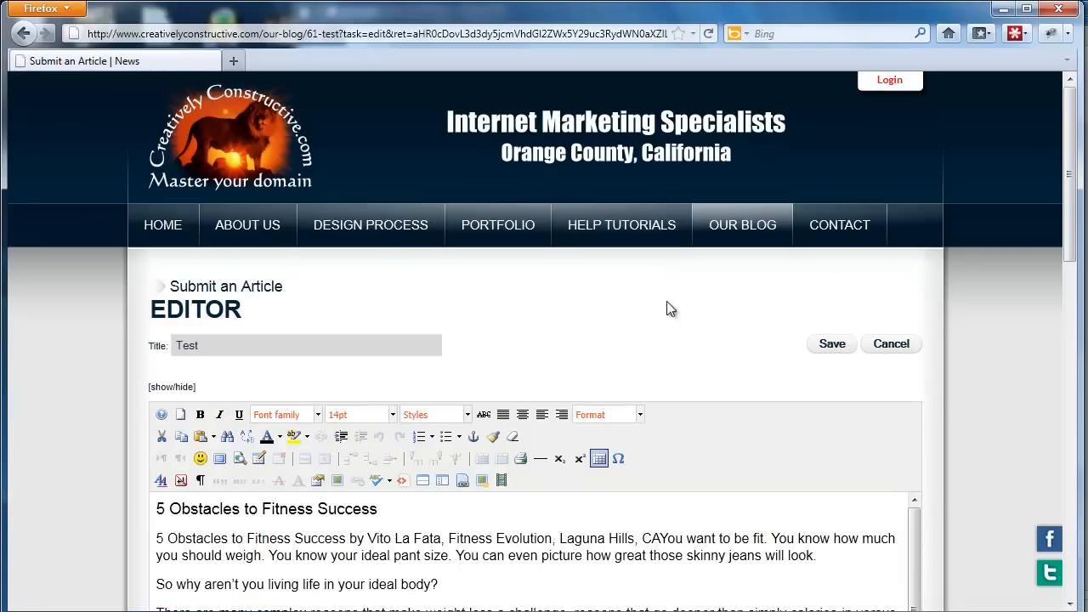
{"action": "left_click", "coordinate": [889, 343]}
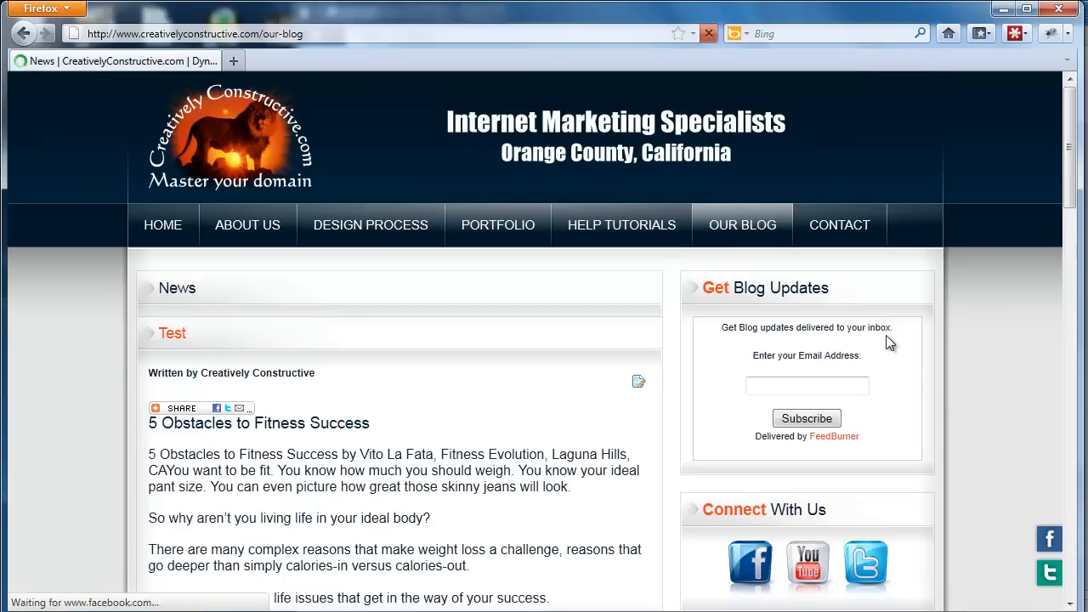
Open the form for submitting a new article from the blog page's User Menu.
{"action": "scroll", "coordinate": [886, 337], "scroll_direction": "down", "scroll_amount": 6}
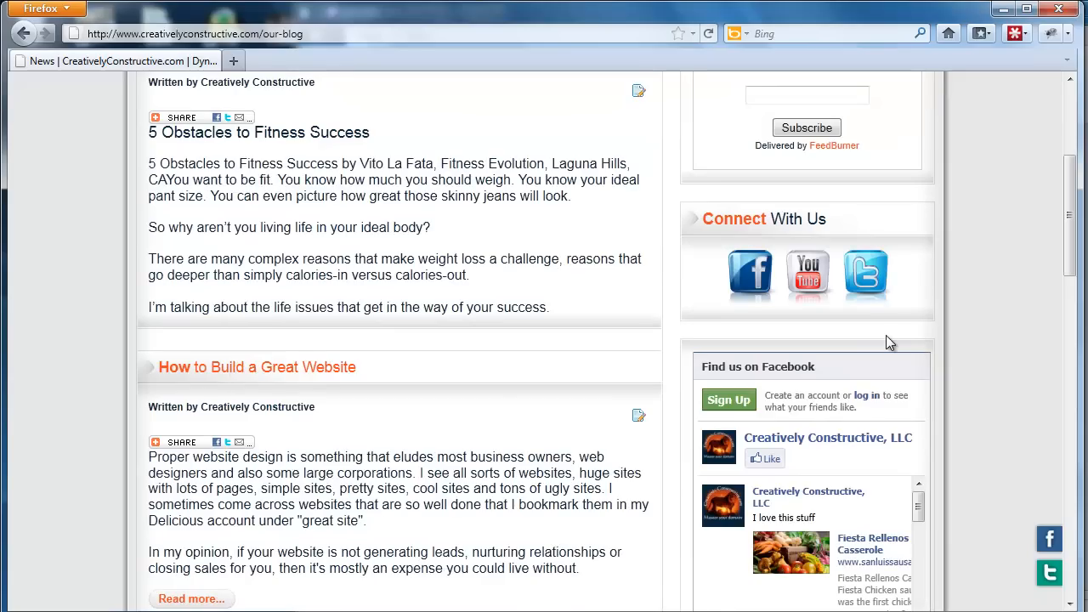
{"action": "scroll", "coordinate": [887, 337], "scroll_direction": "down", "scroll_amount": 4}
{"action": "scroll", "coordinate": [890, 343], "scroll_direction": "down", "scroll_amount": 4}
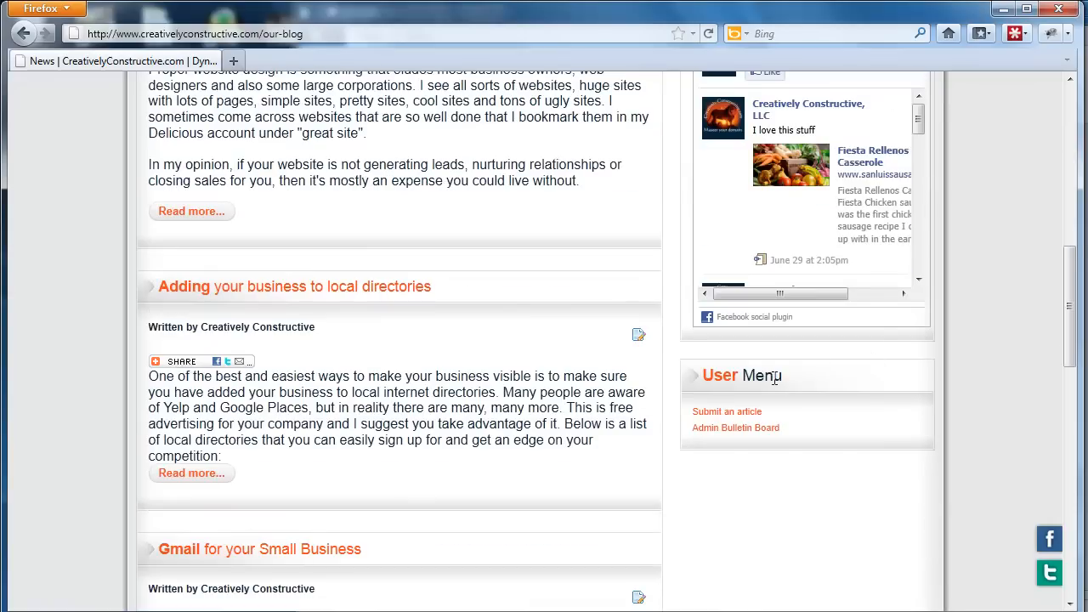
{"action": "left_click", "coordinate": [746, 413]}
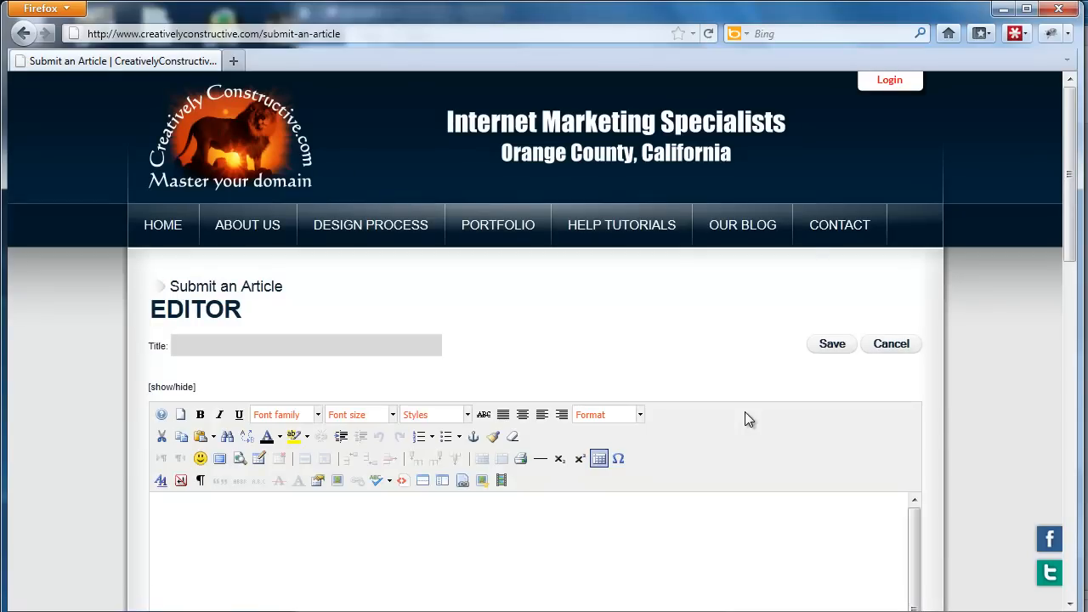
{"action": "scroll", "coordinate": [422, 311], "scroll_direction": "down", "scroll_amount": 2}
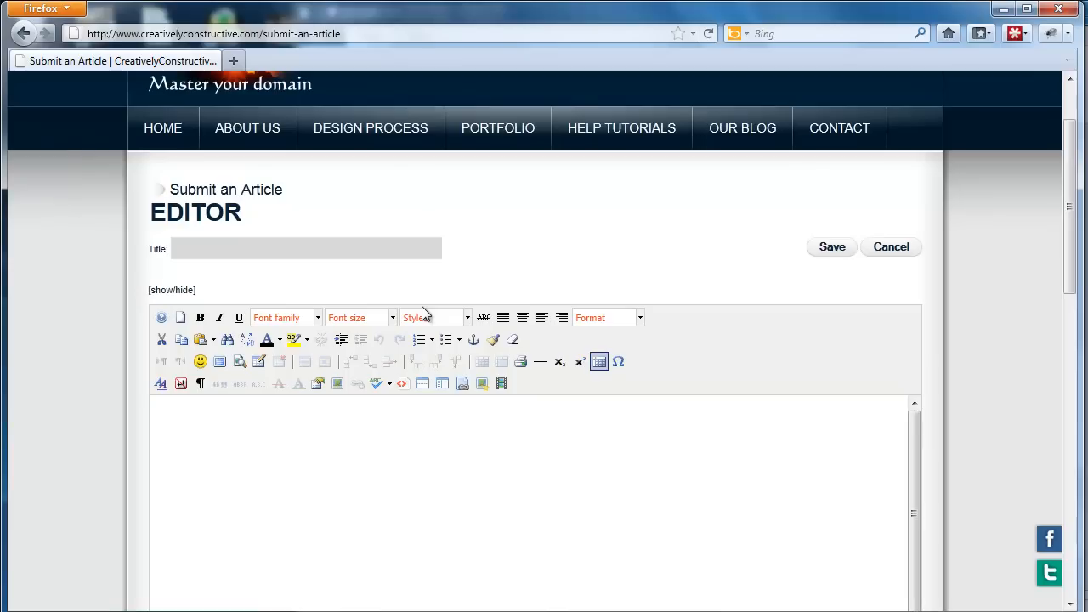
Bring up the blank Notepad window and switch to the unsaved WordPad document headed "Why I like Gmail".
{"action": "mouse_move", "coordinate": [444, 611]}
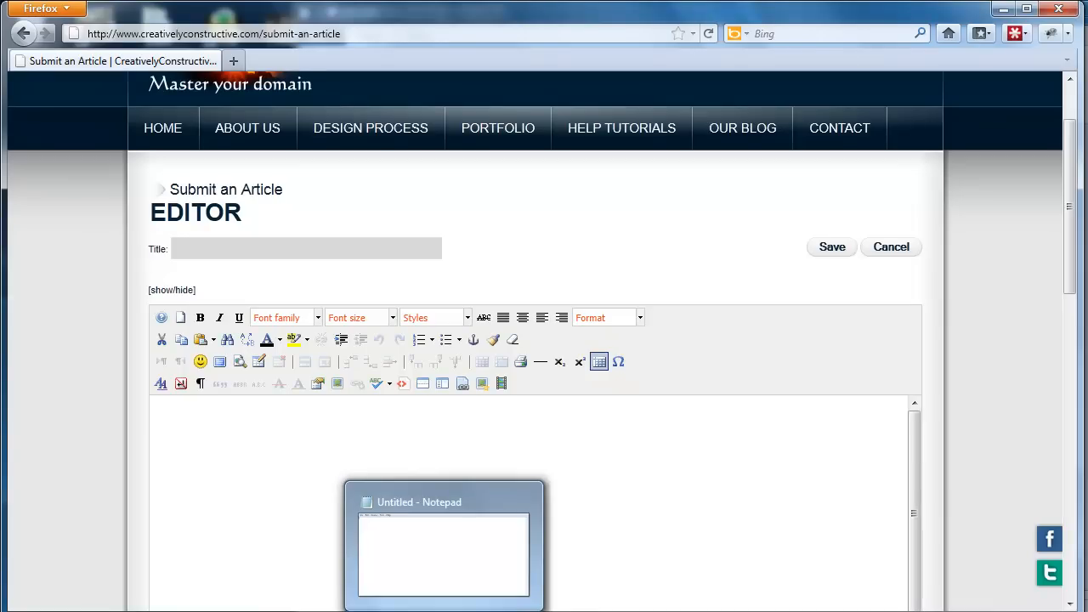
{"action": "left_click", "coordinate": [444, 611]}
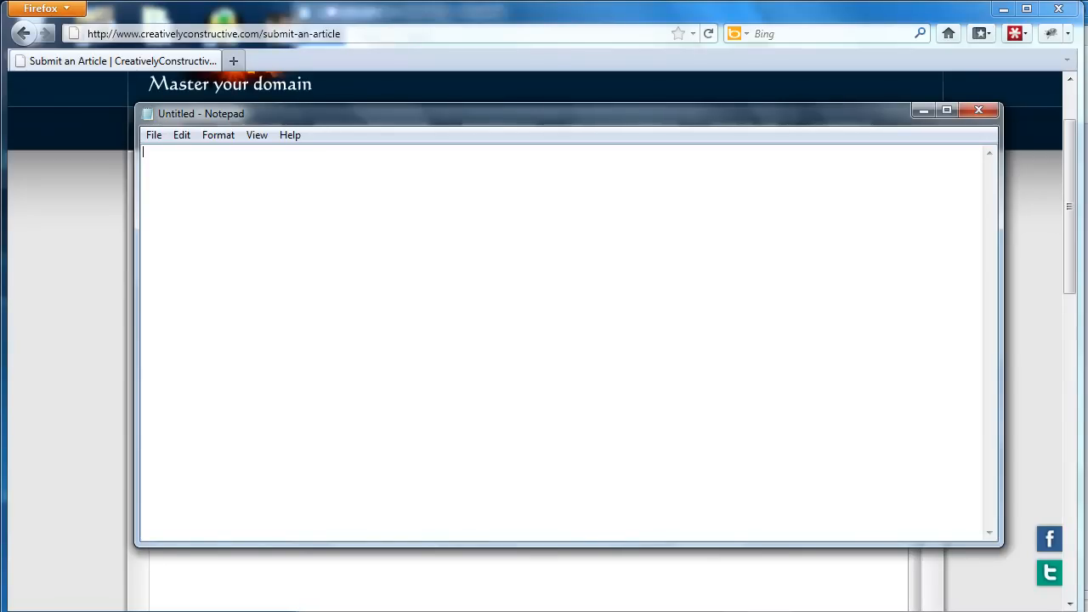
{"action": "mouse_move", "coordinate": [392, 605]}
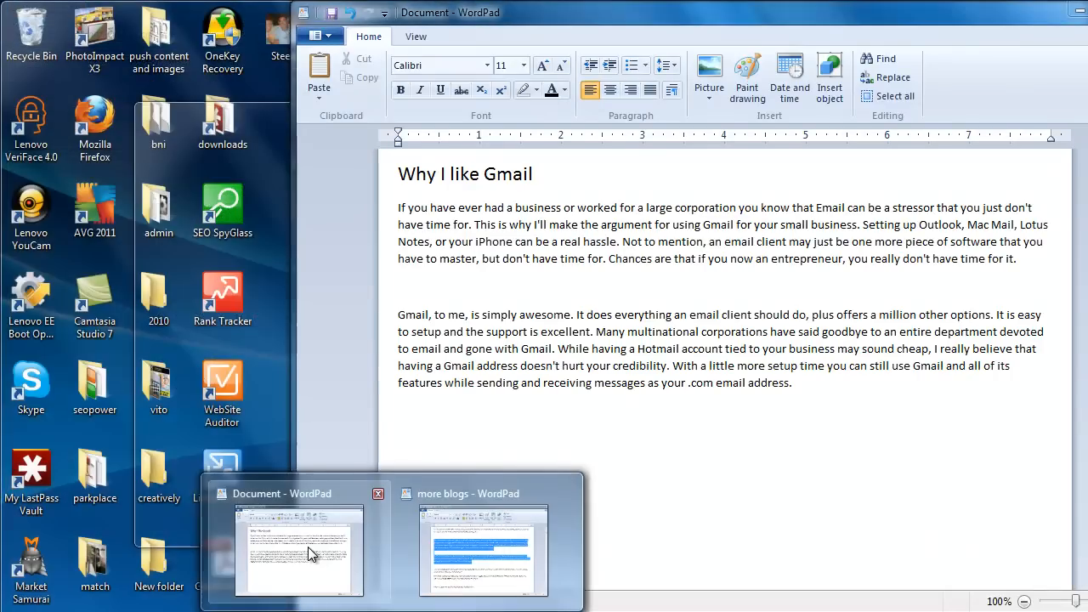
{"action": "left_click", "coordinate": [308, 550]}
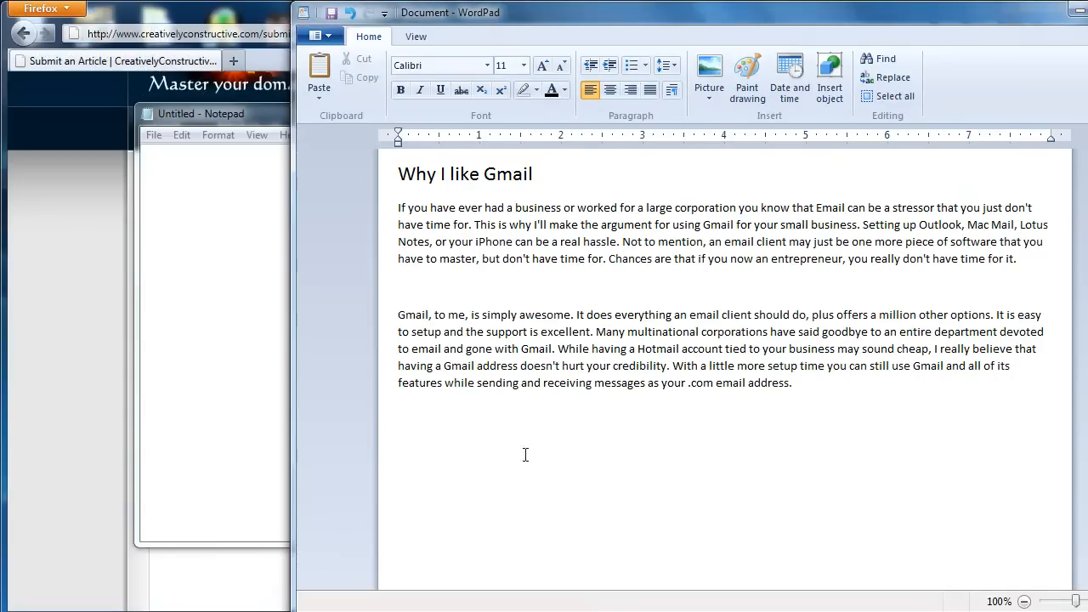
Copy the "Why I like Gmail" heading together with both paragraphs below it.
{"action": "left_click_drag", "start_coordinate": [806, 391], "coordinate": [418, 177]}
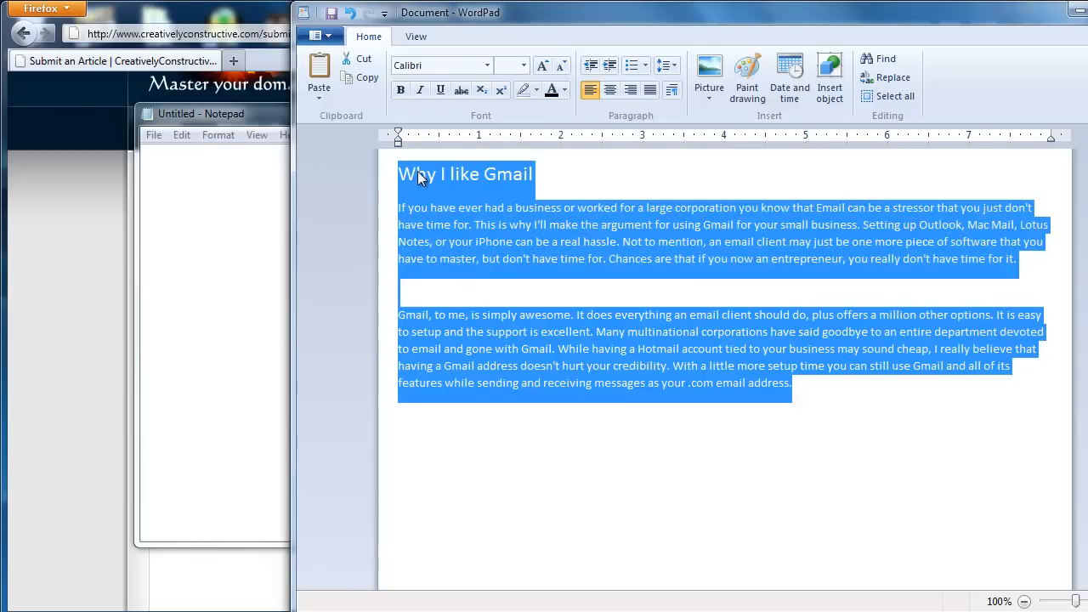
{"action": "right_click", "coordinate": [418, 177]}
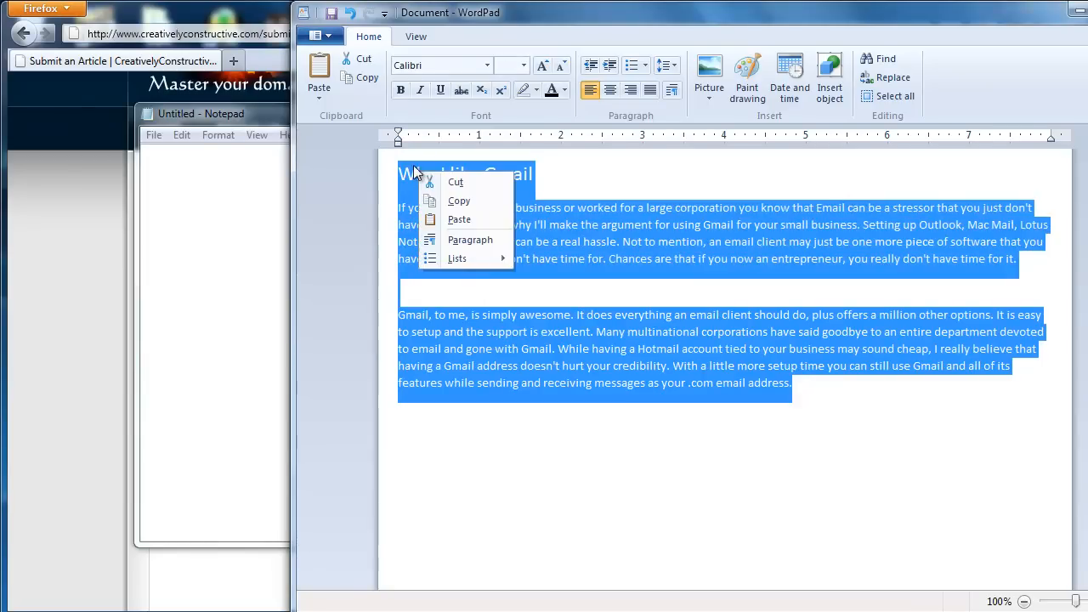
{"action": "left_click", "coordinate": [451, 202]}
{"action": "left_click", "coordinate": [574, 185]}
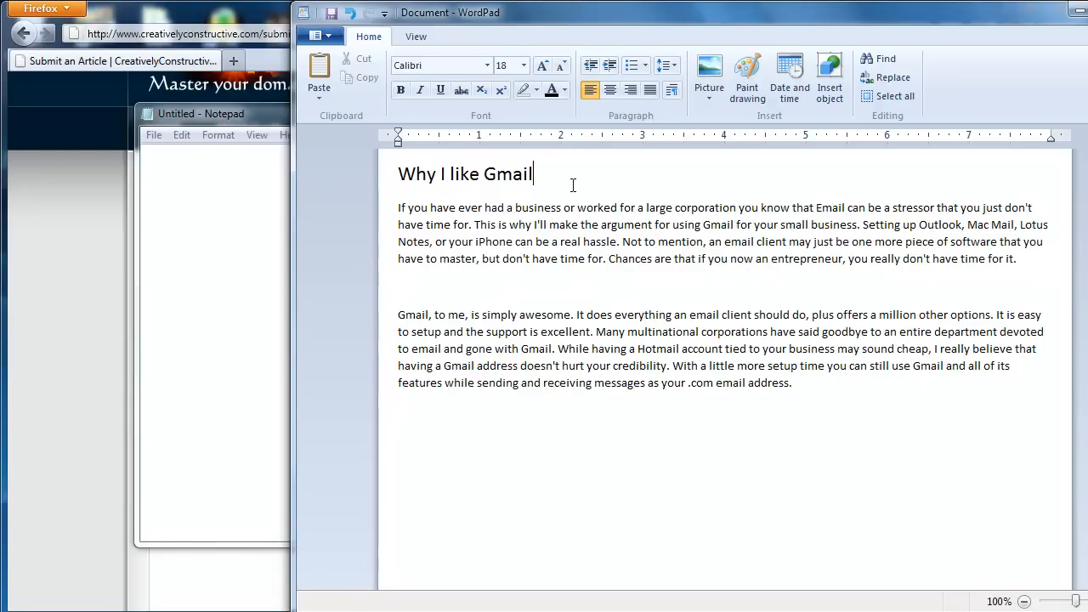
{"action": "left_click", "coordinate": [420, 280]}
{"action": "left_click", "coordinate": [813, 391]}
{"action": "left_click_drag", "start_coordinate": [814, 391], "coordinate": [375, 174]}
{"action": "right_click", "coordinate": [399, 180]}
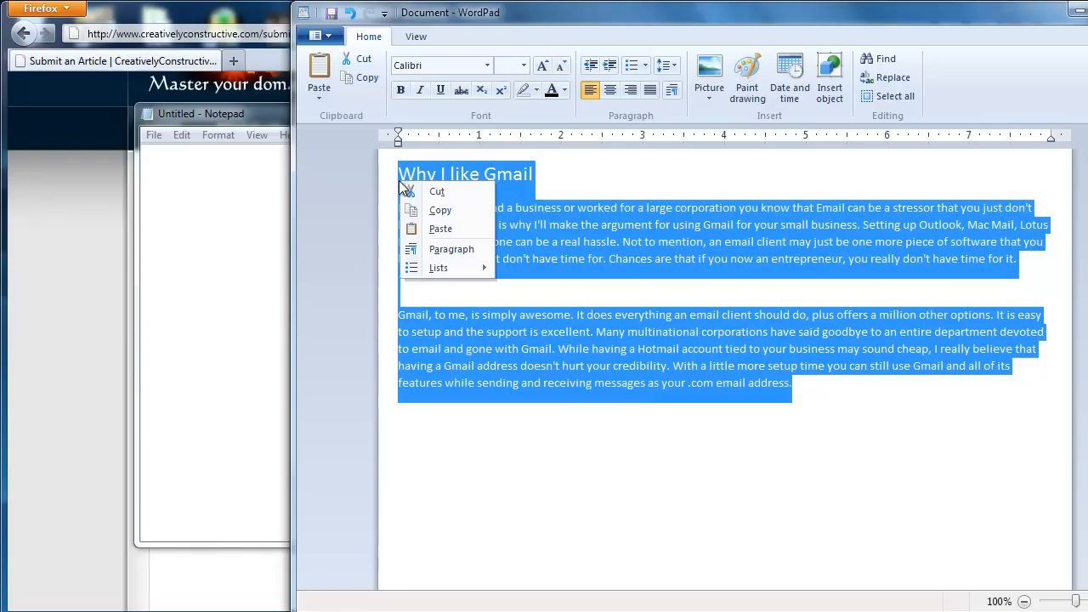
{"action": "left_click", "coordinate": [433, 213]}
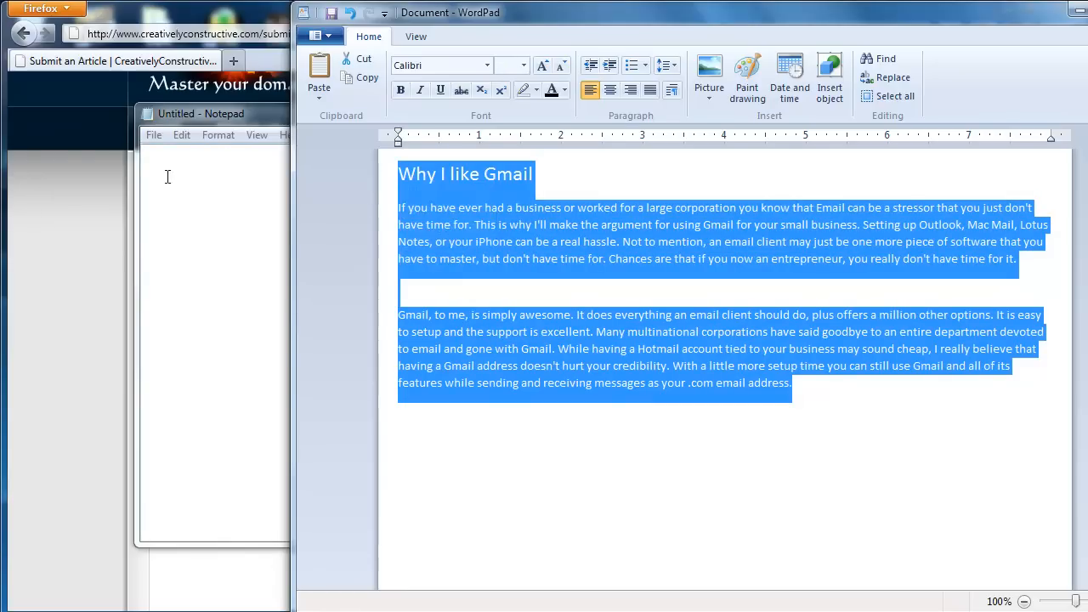
Paste the copied Gmail text into the blank Notepad document and add an empty line below its heading.
{"action": "left_click", "coordinate": [176, 176]}
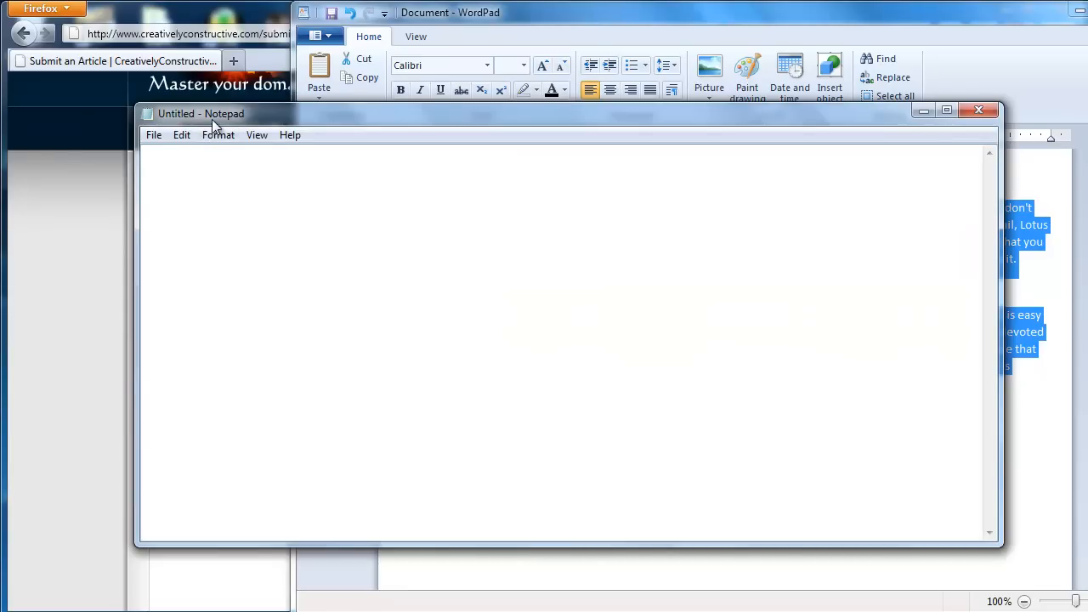
{"action": "right_click", "coordinate": [189, 190]}
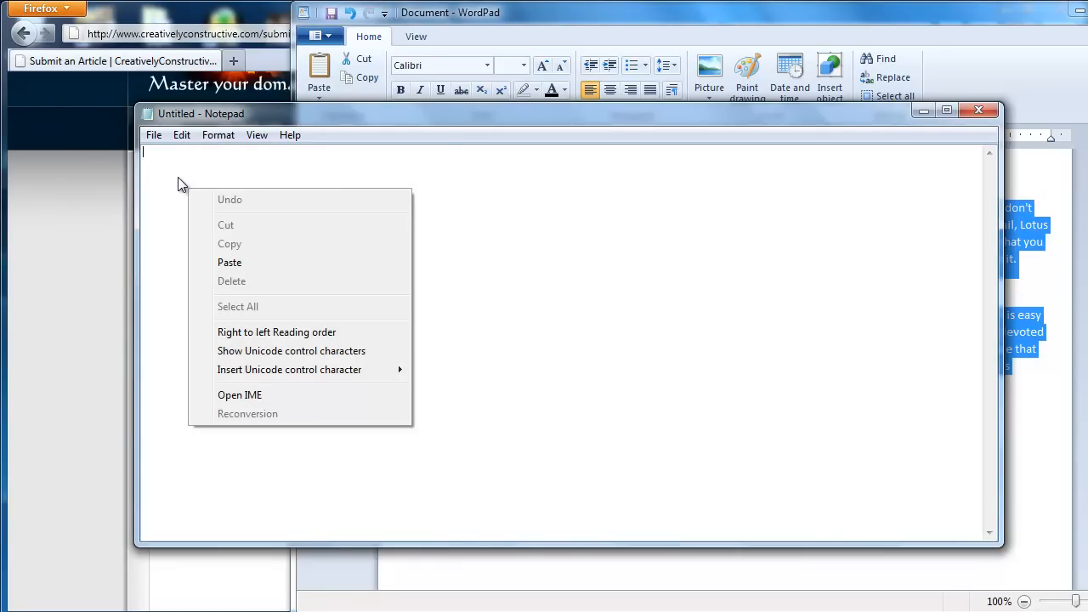
{"action": "left_click", "coordinate": [243, 264]}
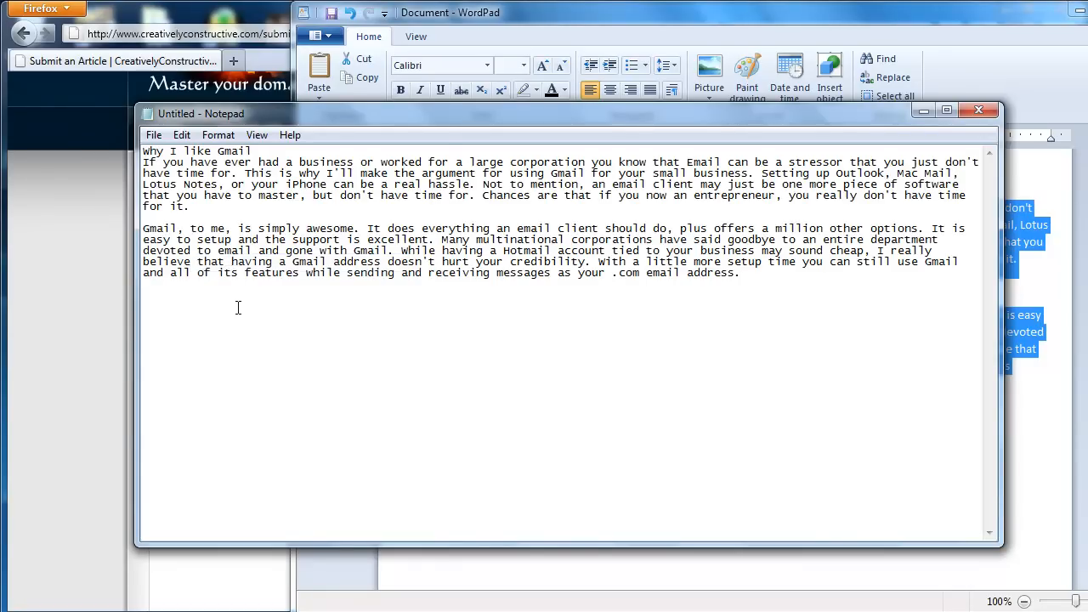
{"action": "left_click", "coordinate": [269, 153]}
{"action": "key", "text": "Return"}
{"action": "left_click", "coordinate": [299, 273]}
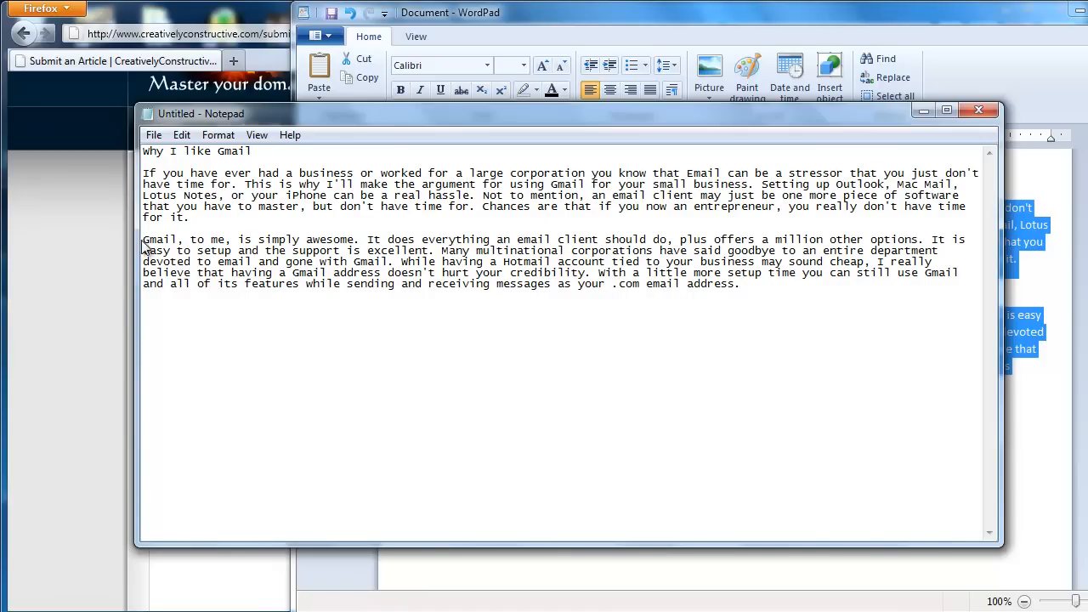
Join the two Gmail paragraphs in the Notepad document and separate them again with one empty line.
{"action": "key", "text": "BackSpace"}
{"action": "left_click", "coordinate": [143, 241]}
{"action": "key", "text": "BackSpace"}
{"action": "key", "text": "BackSpace"}
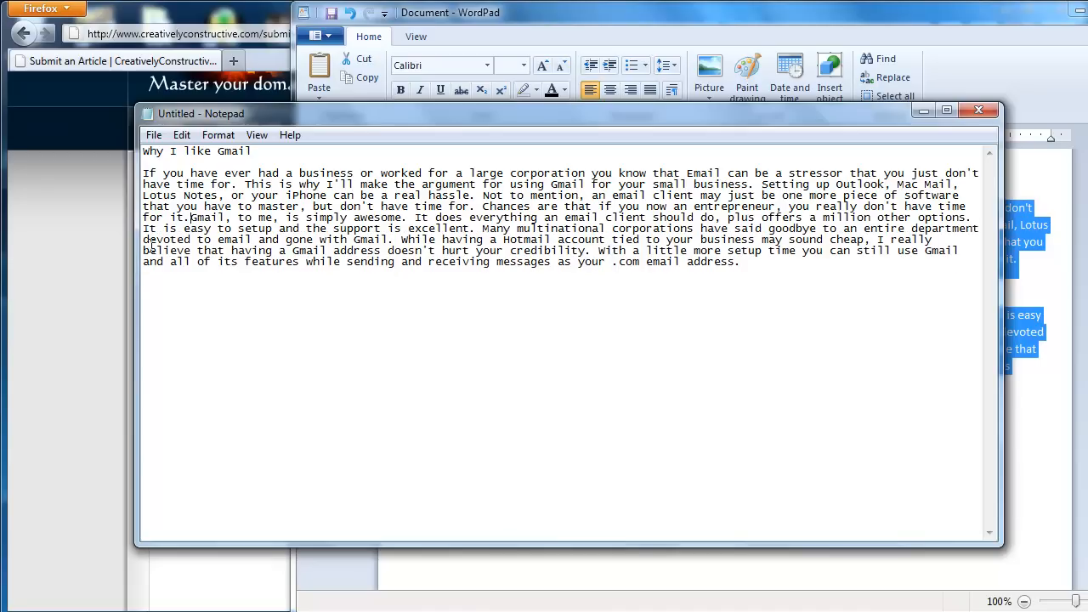
{"action": "key", "text": "Return"}
{"action": "key", "text": "Return"}
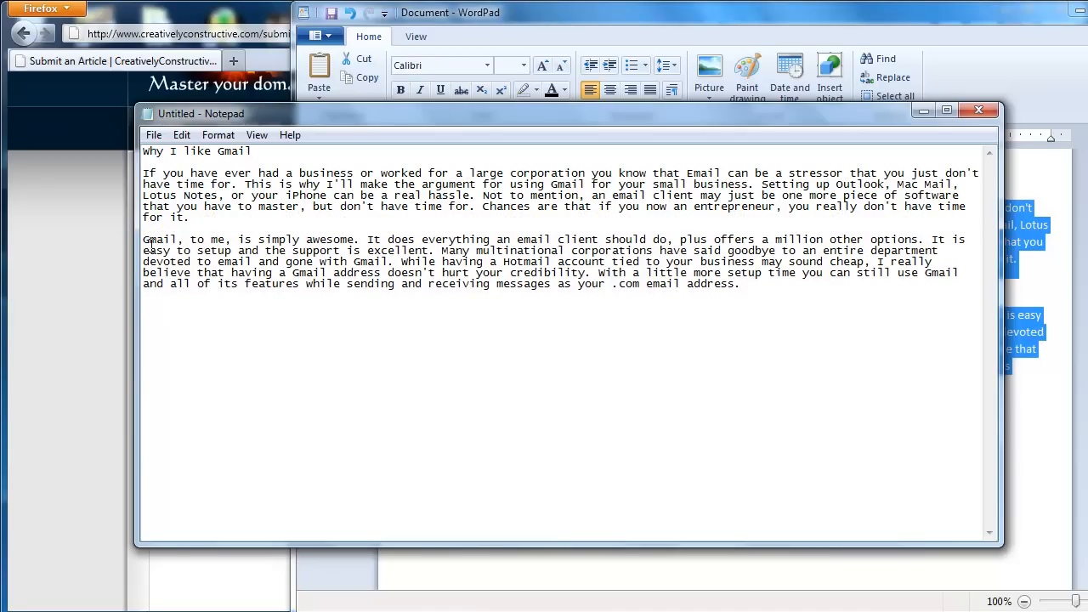
Copy the whole Notepad text, from the "Why I like Gmail" heading through the last paragraph.
{"action": "left_click", "coordinate": [501, 321]}
{"action": "left_click_drag", "start_coordinate": [806, 300], "coordinate": [141, 151]}
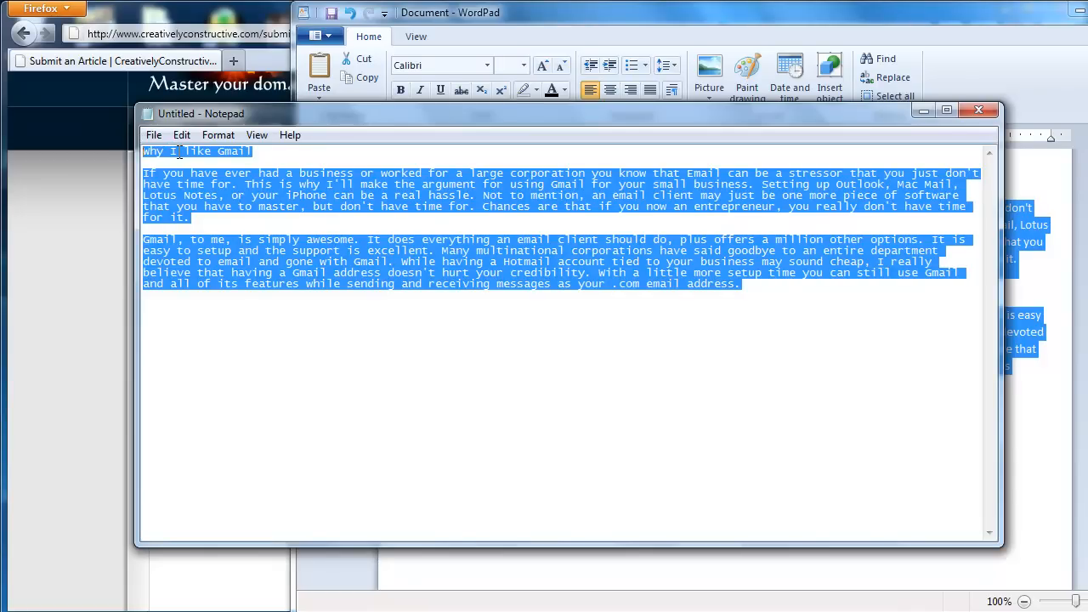
{"action": "right_click", "coordinate": [181, 158]}
{"action": "left_click", "coordinate": [243, 211]}
Switch to the Submit an Article page in Firefox and paste the copied text into the article body.
{"action": "left_click", "coordinate": [88, 188]}
{"action": "scroll", "coordinate": [325, 264], "scroll_direction": "down", "scroll_amount": 2}
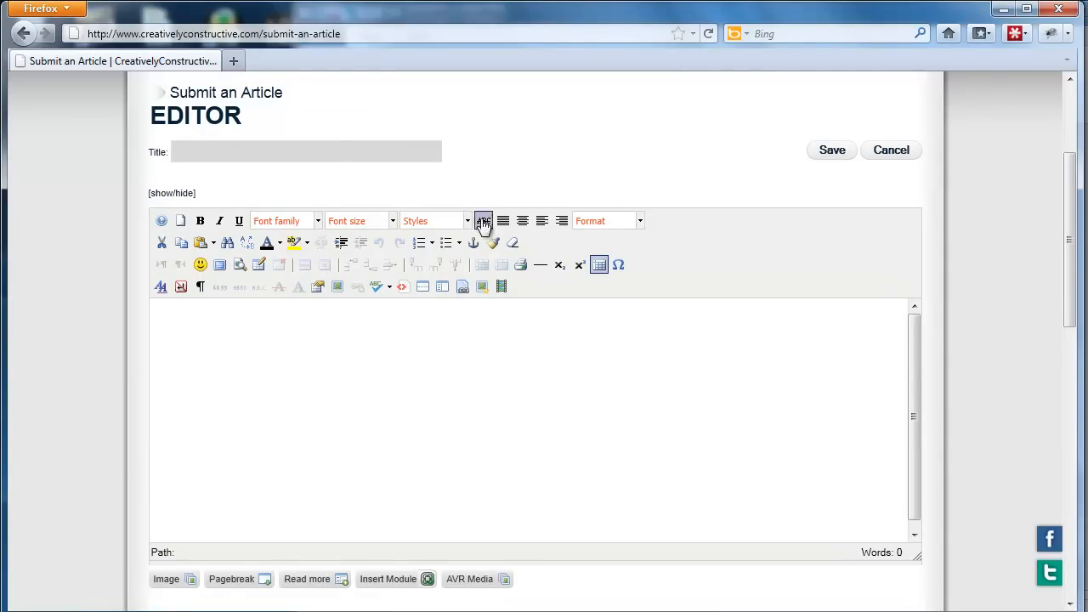
{"action": "left_click", "coordinate": [293, 346]}
{"action": "key", "text": "ctrl+v"}
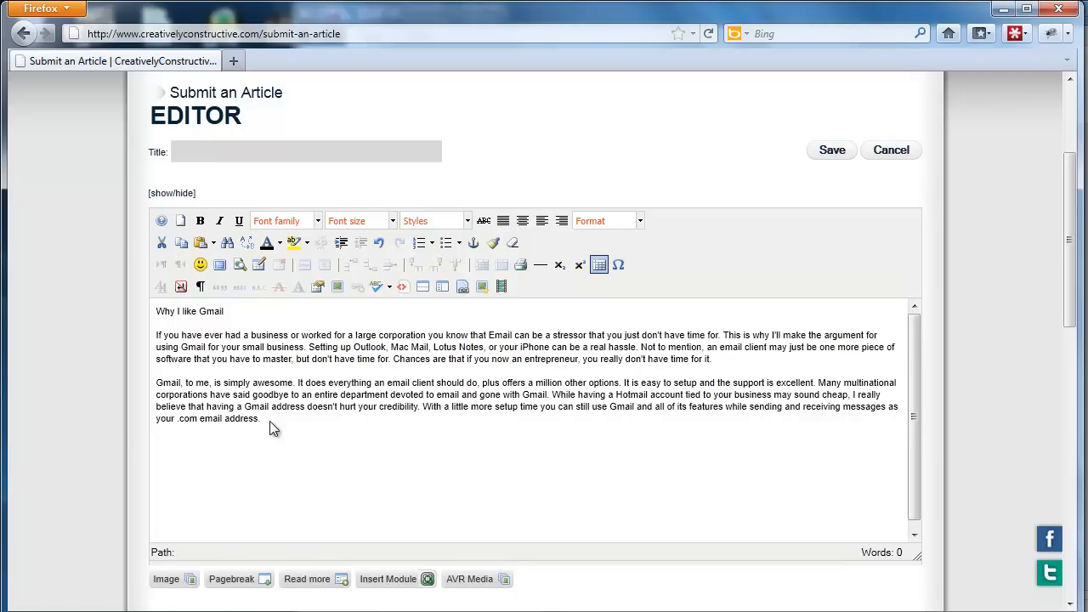
Set the font size of all the pasted article text to 12pt.
{"action": "left_click_drag", "start_coordinate": [272, 432], "coordinate": [140, 314]}
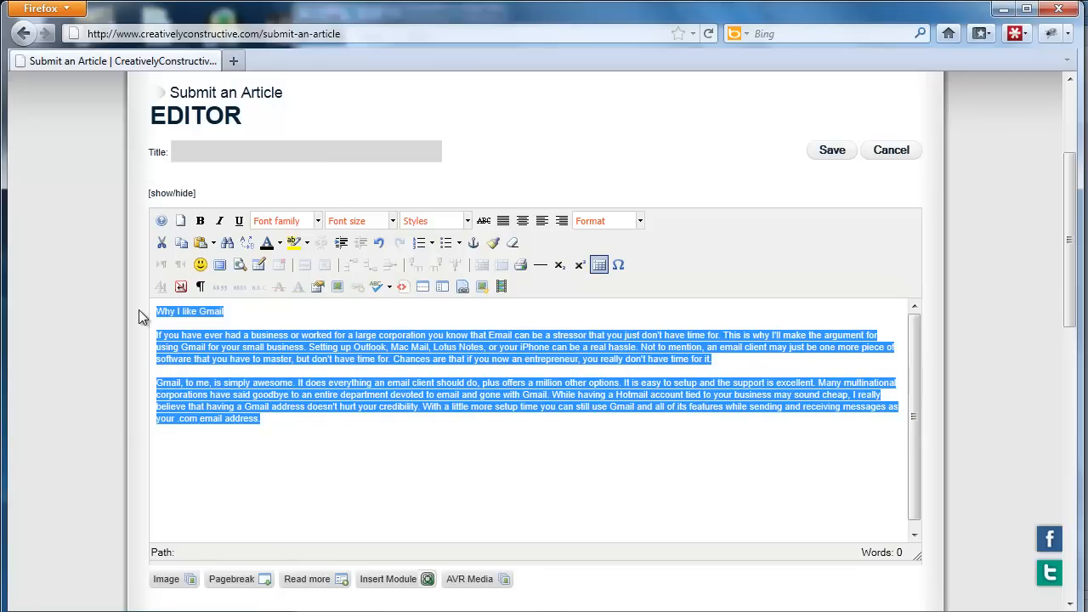
{"action": "left_click", "coordinate": [393, 220]}
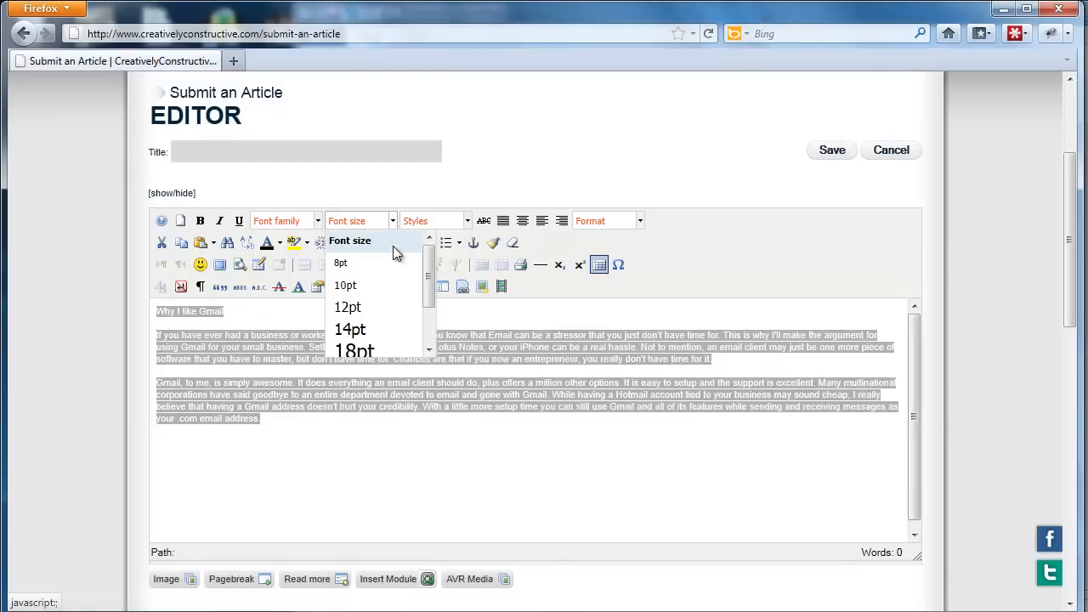
{"action": "left_click", "coordinate": [387, 302]}
{"action": "left_click", "coordinate": [345, 318]}
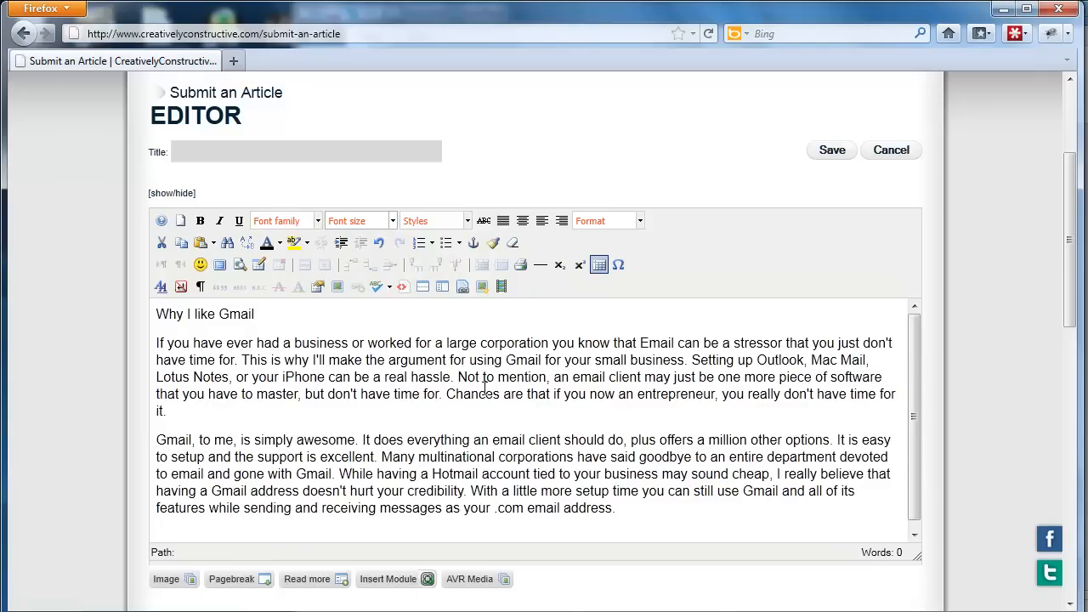
Run the spell checker on the article text and view its suggestions for "Hotmail" and "stressor".
{"action": "left_click_drag", "start_coordinate": [647, 516], "coordinate": [148, 316]}
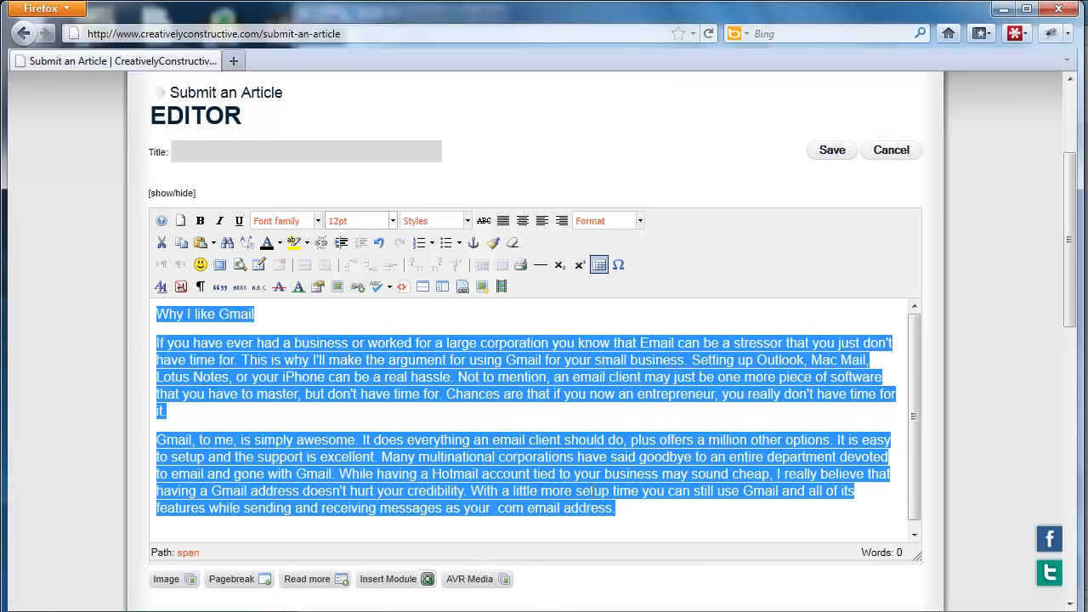
{"action": "left_click", "coordinate": [374, 288]}
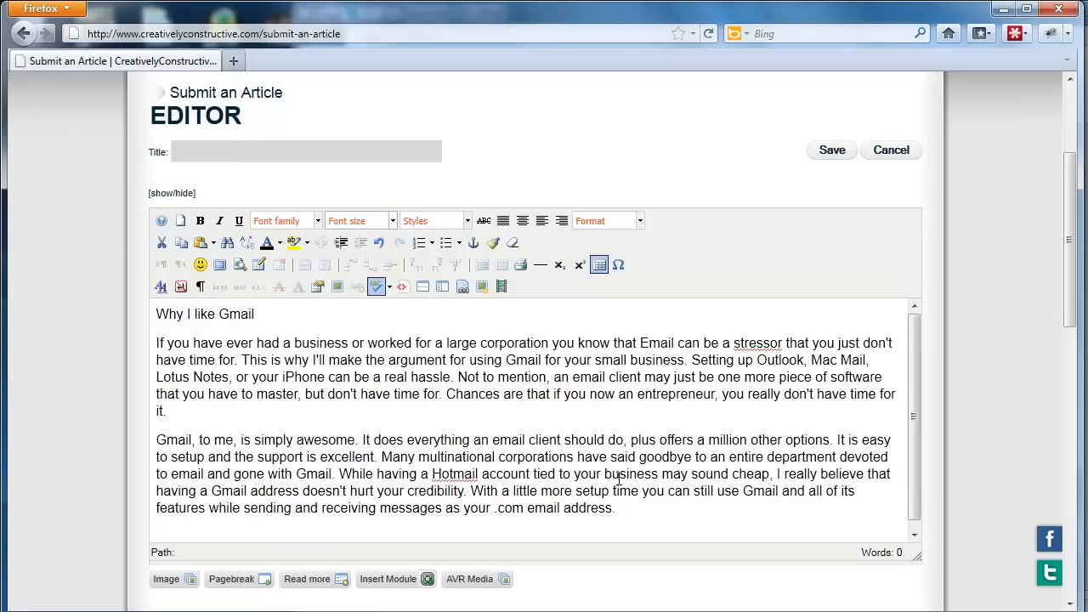
{"action": "left_click", "coordinate": [460, 481]}
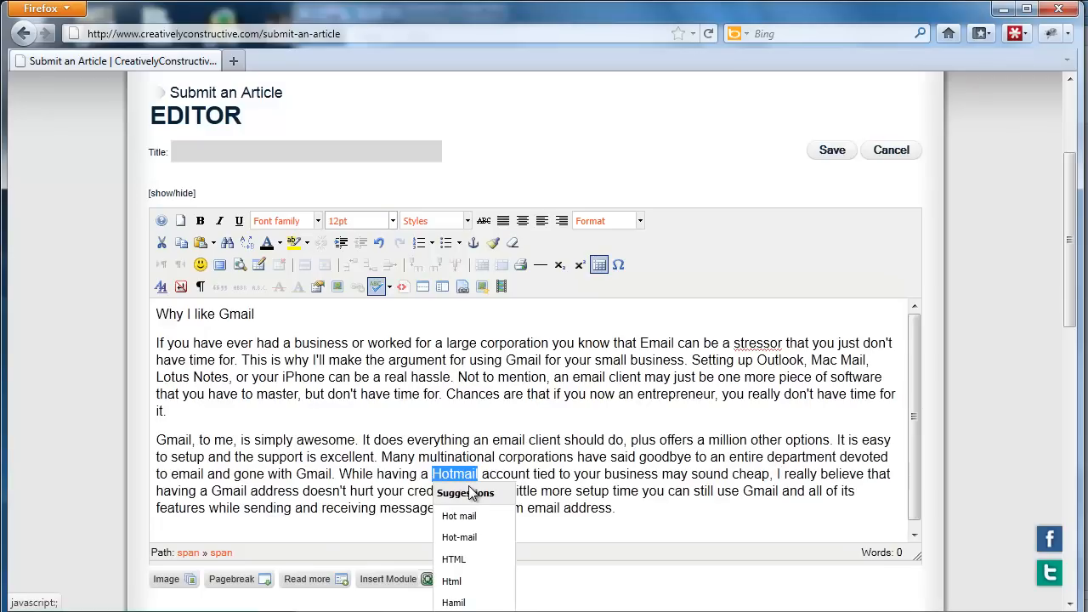
{"action": "left_click", "coordinate": [456, 427]}
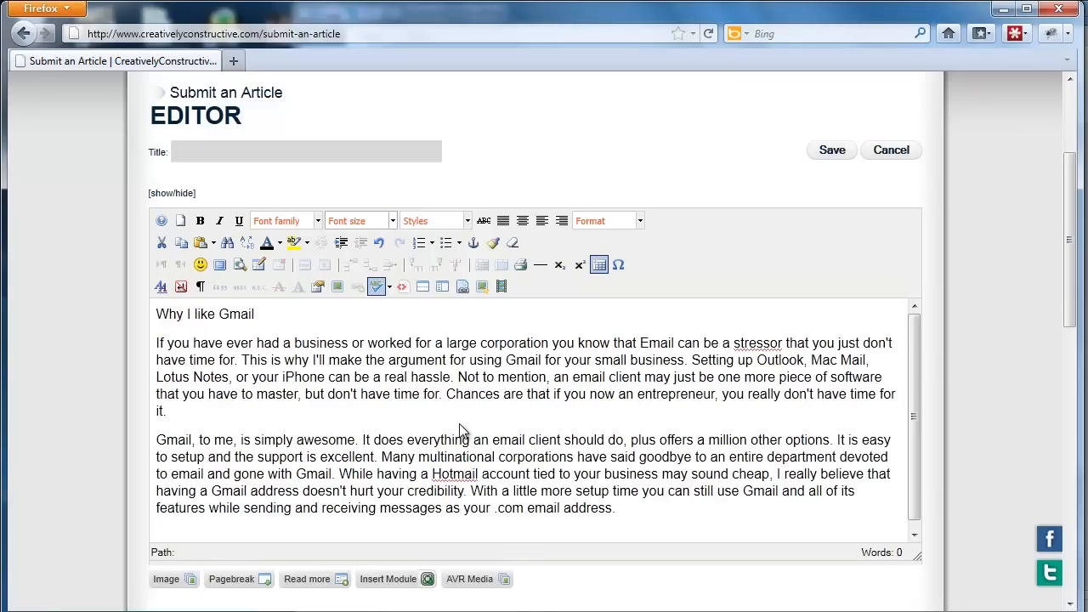
{"action": "left_click", "coordinate": [765, 345]}
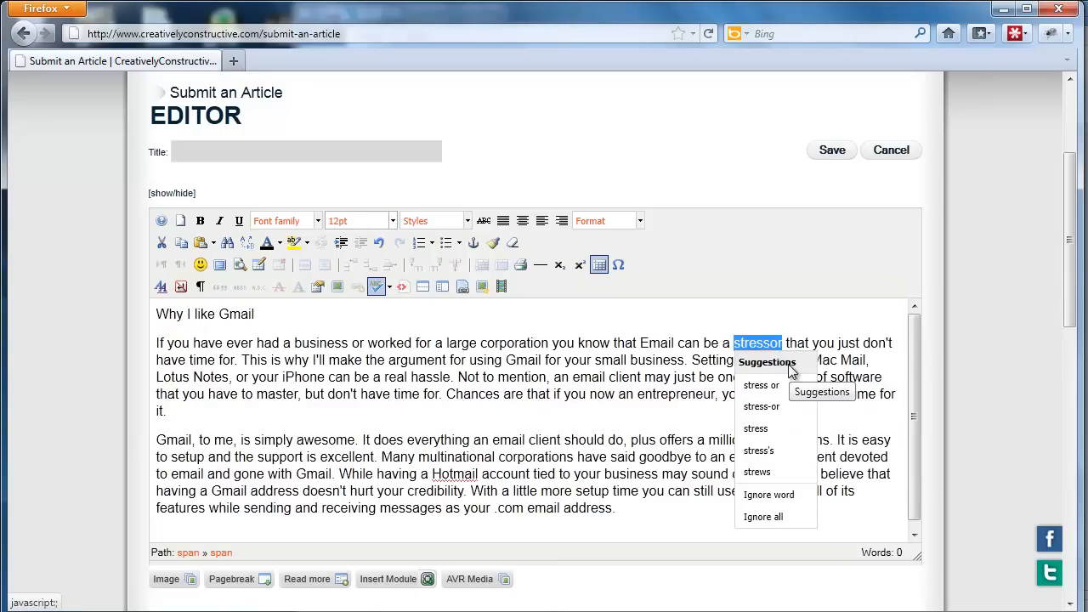
{"action": "left_click", "coordinate": [790, 327]}
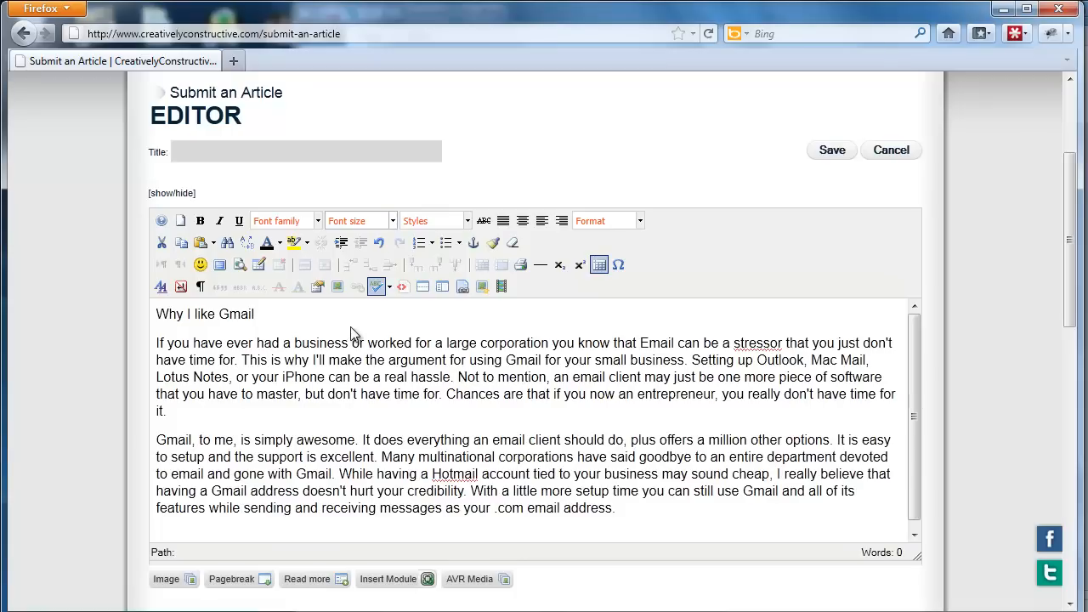
Set the font size of the "Why I like Gmail" heading in the article body to 14pt.
{"action": "left_click_drag", "start_coordinate": [307, 313], "coordinate": [156, 314]}
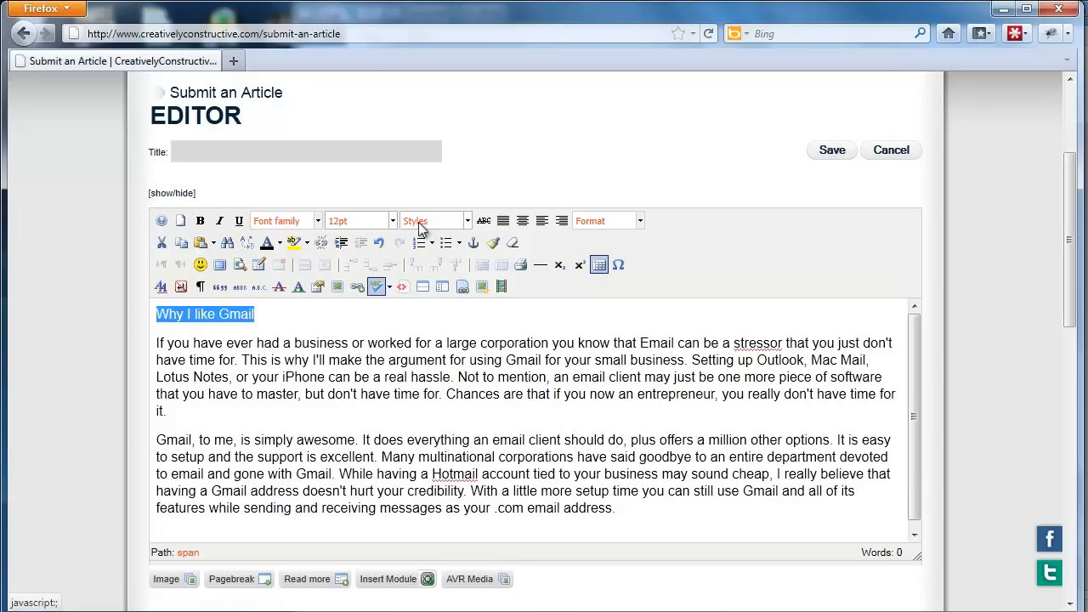
{"action": "left_click", "coordinate": [393, 221]}
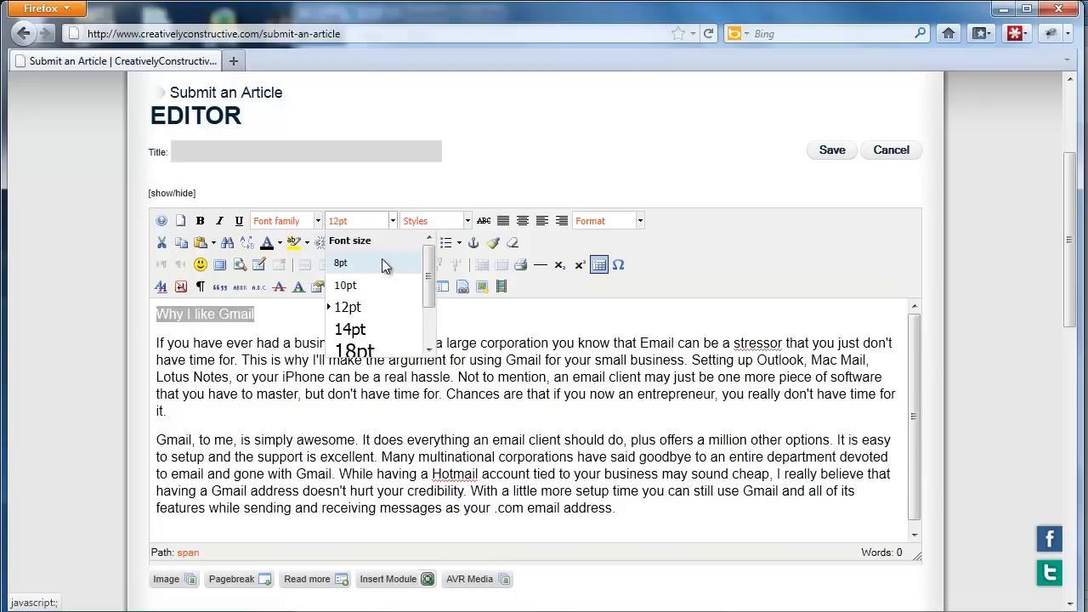
{"action": "left_click", "coordinate": [390, 328]}
{"action": "left_click", "coordinate": [347, 314]}
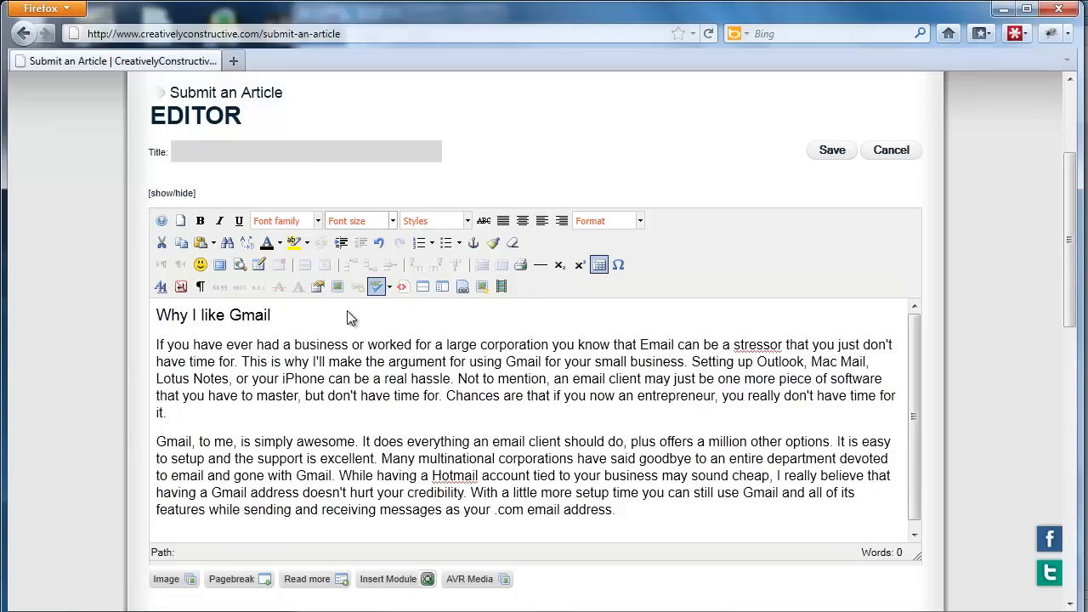
Try to copy the "Why I like Gmail" heading with the editor's own Copy command.
{"action": "left_click_drag", "start_coordinate": [295, 316], "coordinate": [156, 314]}
{"action": "right_click", "coordinate": [162, 315]}
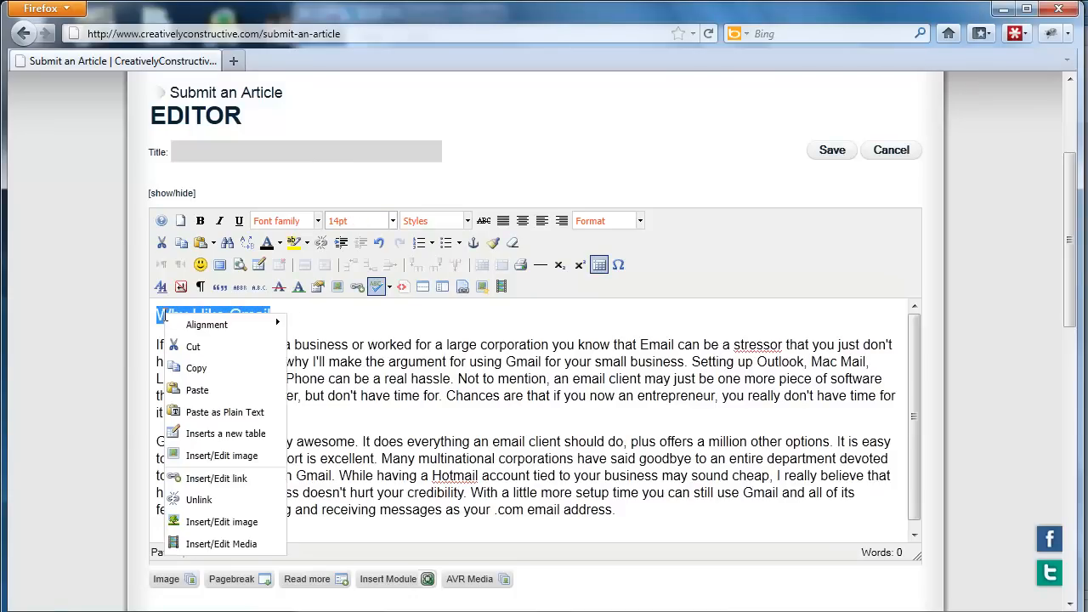
{"action": "left_click", "coordinate": [218, 368]}
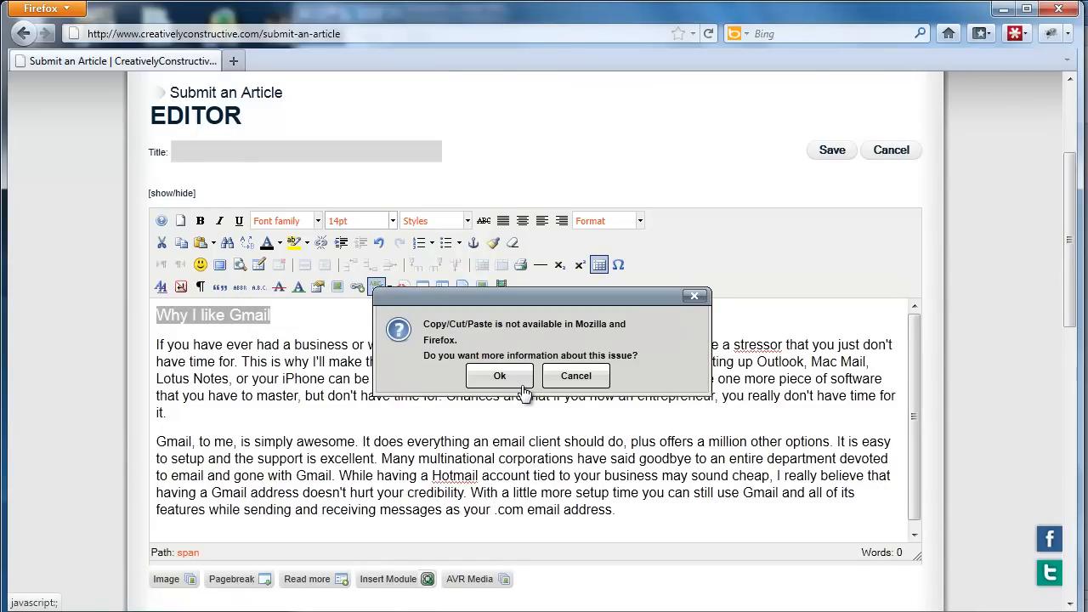
{"action": "left_click", "coordinate": [567, 381]}
Copy the body heading into the article's Title field so that it reads "Why I like Gmail".
{"action": "left_click_drag", "start_coordinate": [378, 324], "coordinate": [134, 321]}
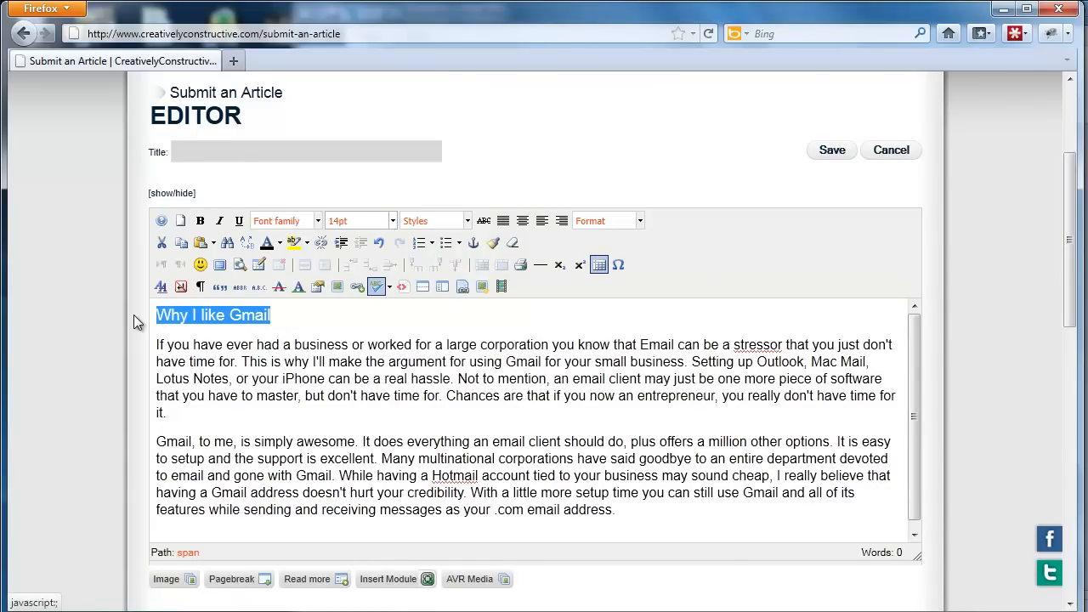
{"action": "left_click", "coordinate": [232, 148]}
{"action": "key", "text": "ctrl+v"}
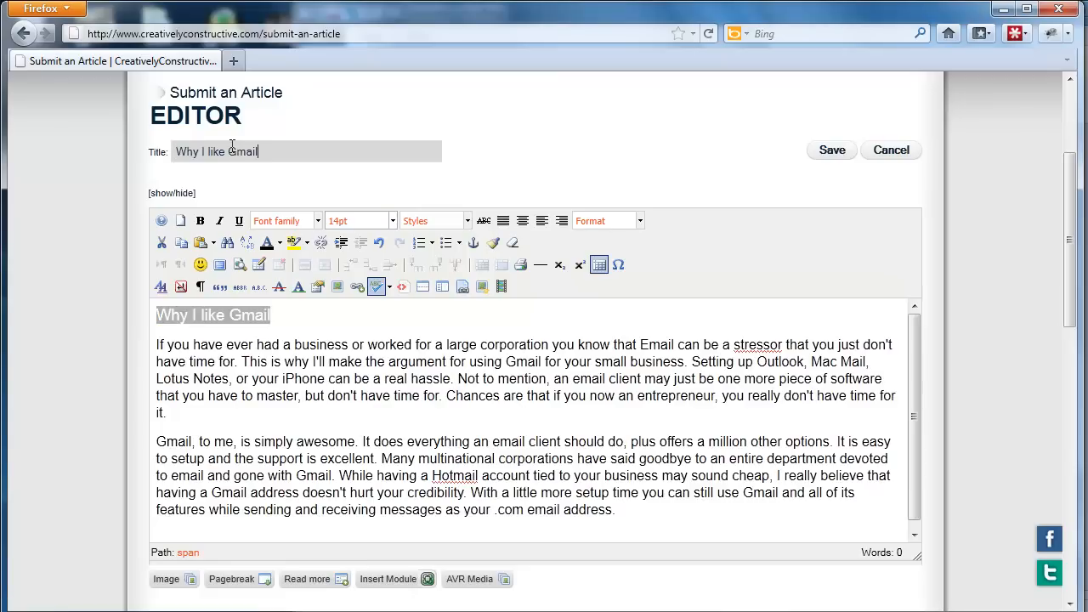
Delete the heading and the empty line above the first paragraph from the article body, and turn off spell checking.
{"action": "left_click", "coordinate": [305, 324]}
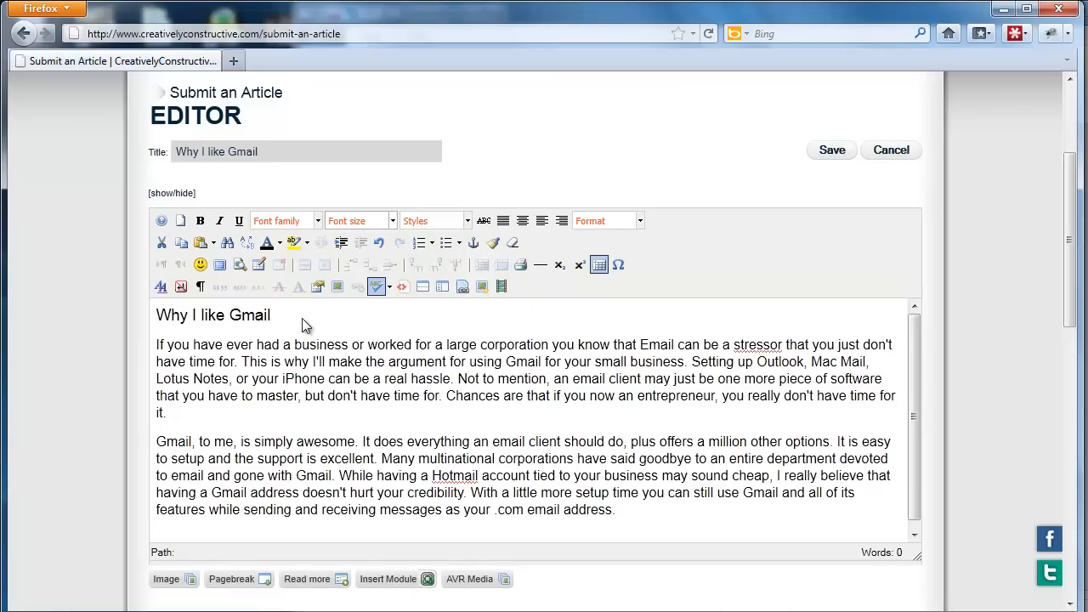
{"action": "key", "text": "BackSpace"}
{"action": "key", "text": "BackSpace"}
{"action": "key", "text": "BackSpace"}
{"action": "key", "text": "BackSpace"}
{"action": "key", "text": "BackSpace"}
{"action": "key", "text": "BackSpace"}
{"action": "key", "text": "BackSpace"}
{"action": "key", "text": "BackSpace"}
{"action": "key", "text": "BackSpace"}
{"action": "key", "text": "BackSpace"}
{"action": "key", "text": "BackSpace"}
{"action": "key", "text": "BackSpace"}
{"action": "key", "text": "BackSpace"}
{"action": "key", "text": "BackSpace"}
{"action": "key", "text": "BackSpace"}
{"action": "key", "text": "BackSpace"}
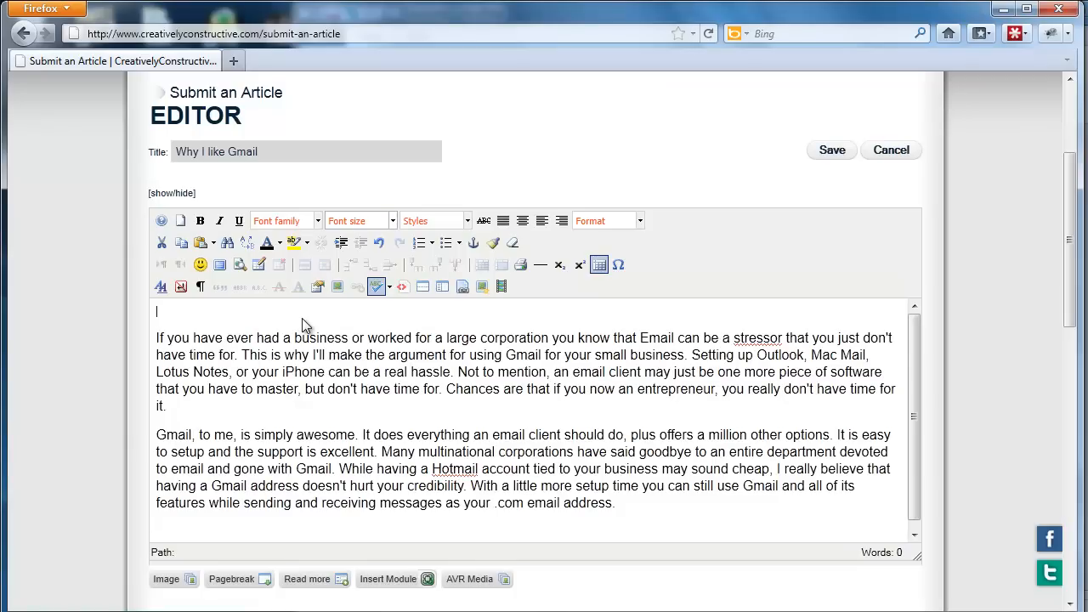
{"action": "left_click", "coordinate": [164, 342]}
{"action": "key", "text": "BackSpace"}
{"action": "key", "text": "BackSpace"}
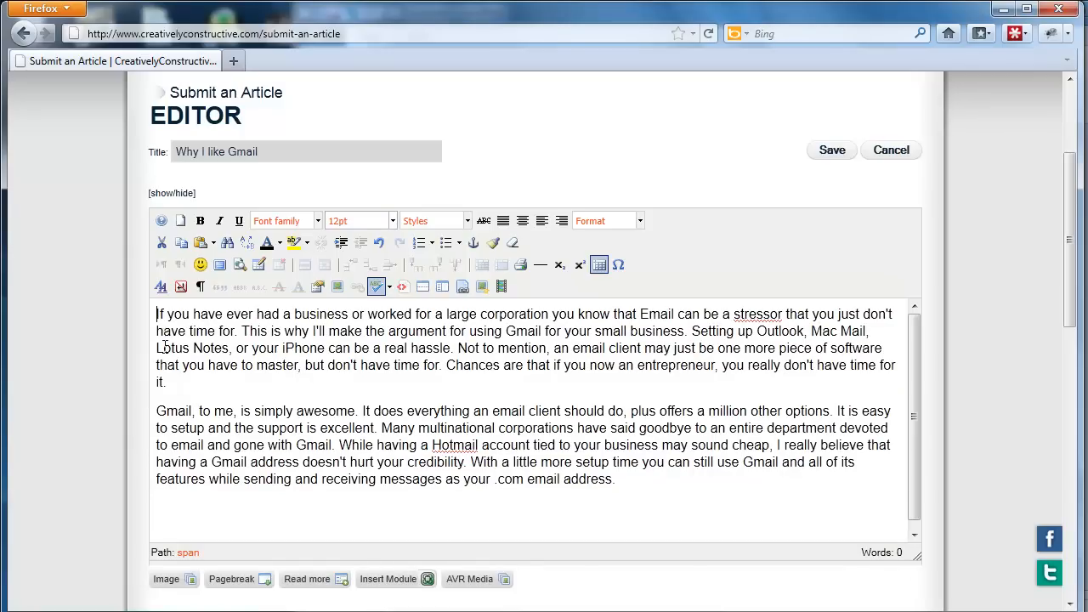
{"action": "left_click", "coordinate": [348, 389]}
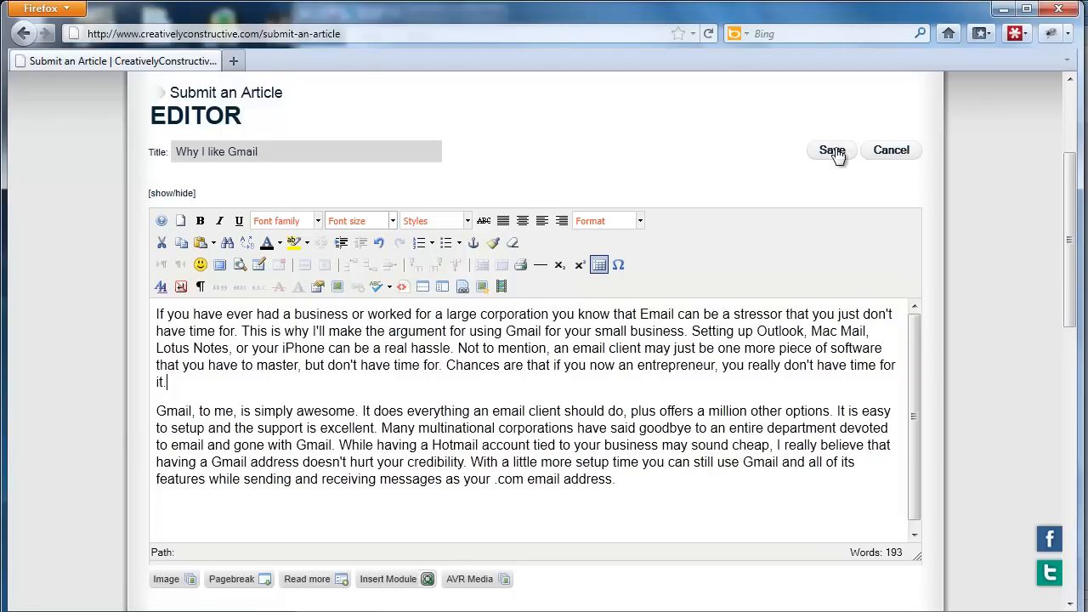
Assign the article to the News section in its publishing settings.
{"action": "scroll", "coordinate": [654, 200], "scroll_direction": "down", "scroll_amount": 4}
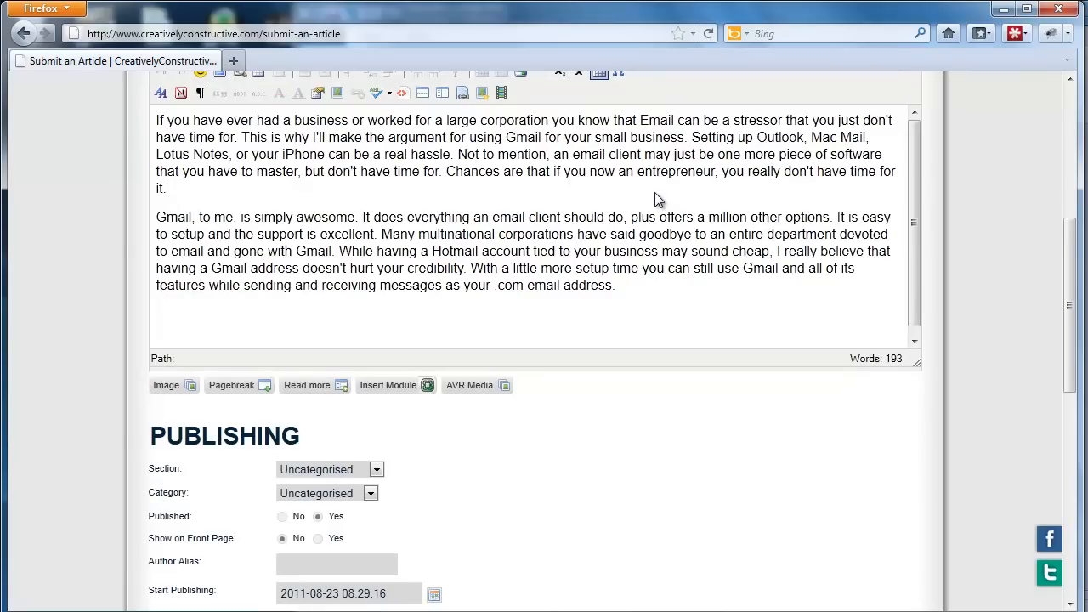
{"action": "scroll", "coordinate": [568, 403], "scroll_direction": "down", "scroll_amount": 2}
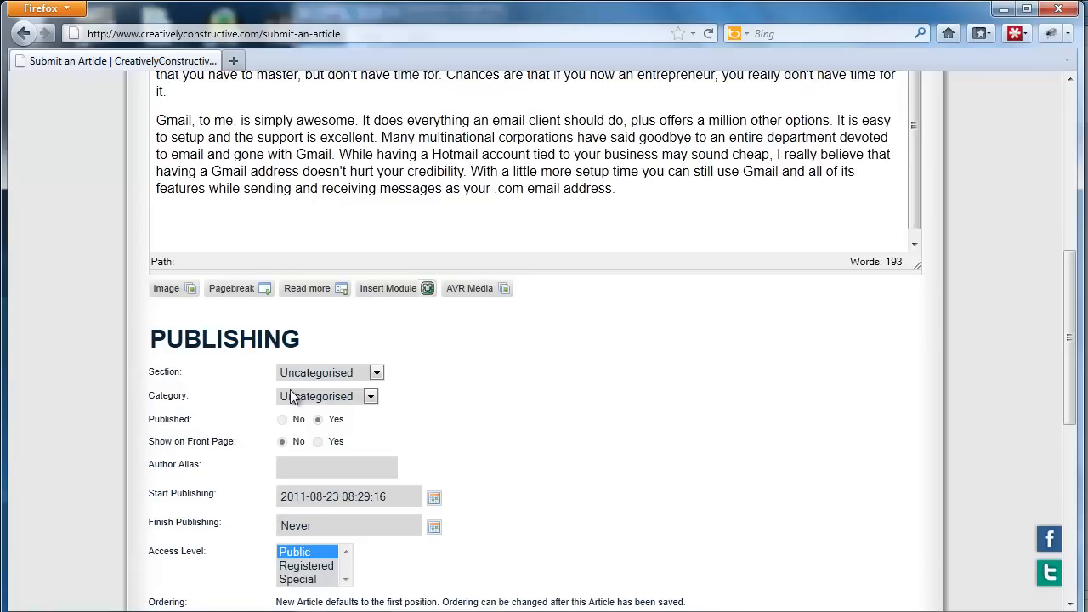
{"action": "left_click", "coordinate": [377, 375]}
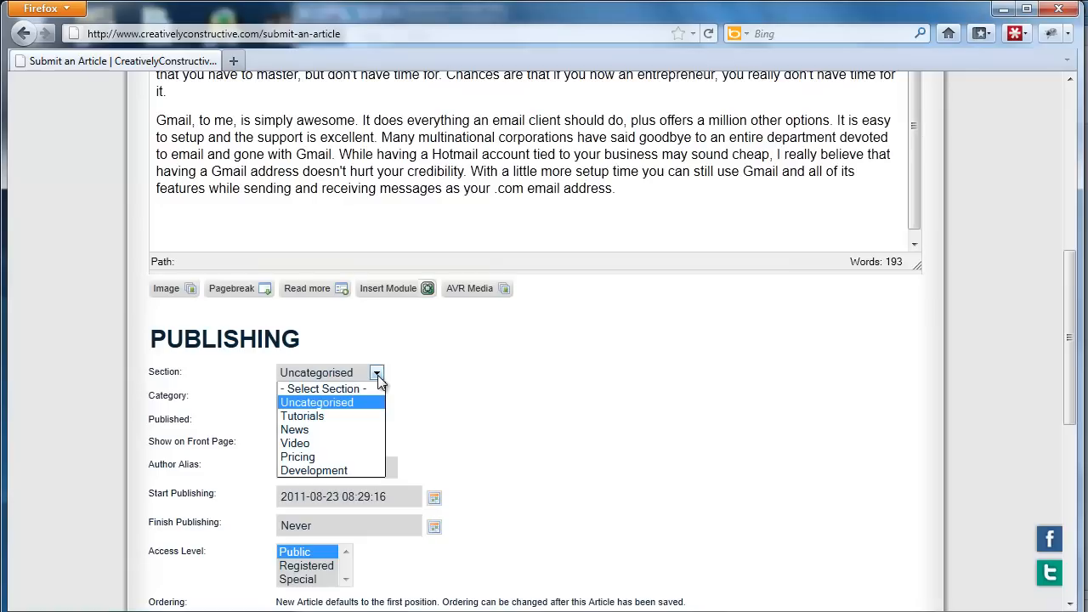
{"action": "left_click", "coordinate": [318, 430]}
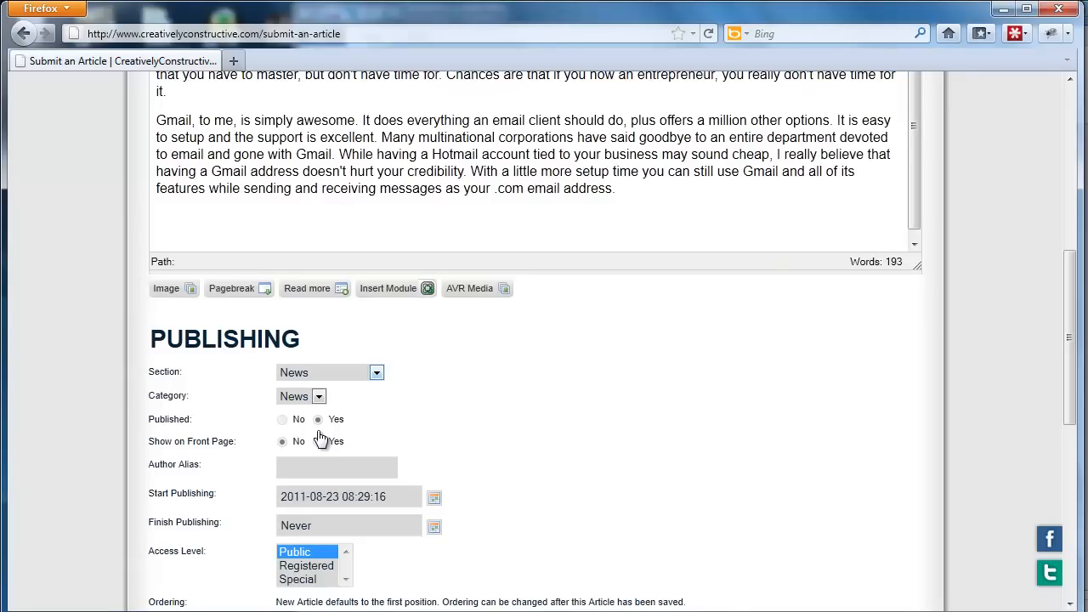
Check the remaining publishing options and the metadata fields, and save the new article.
{"action": "scroll", "coordinate": [450, 445], "scroll_direction": "down", "scroll_amount": 2}
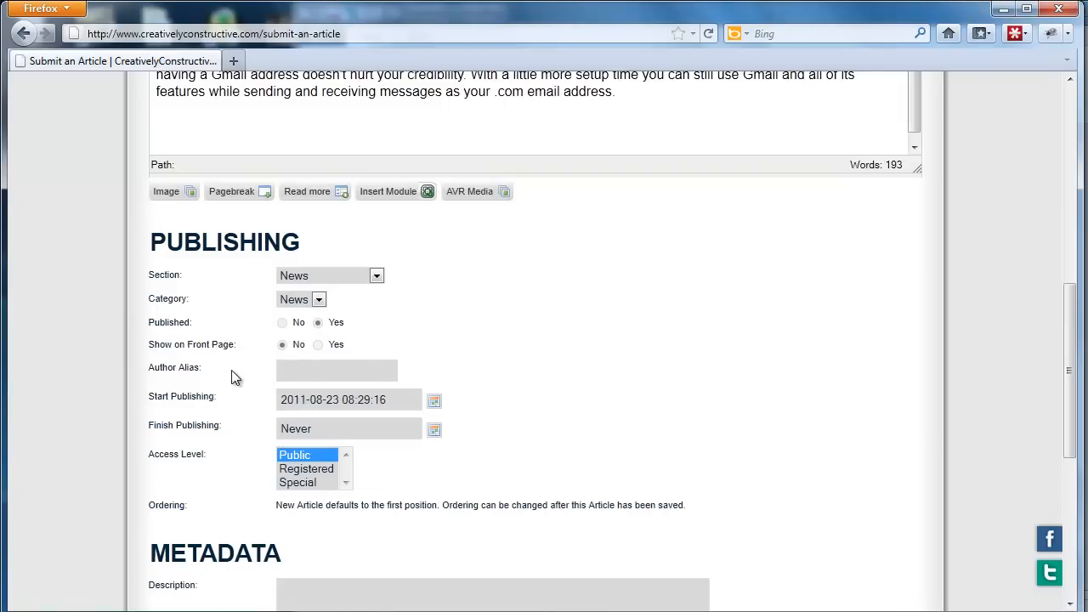
{"action": "scroll", "coordinate": [235, 378], "scroll_direction": "down", "scroll_amount": 2}
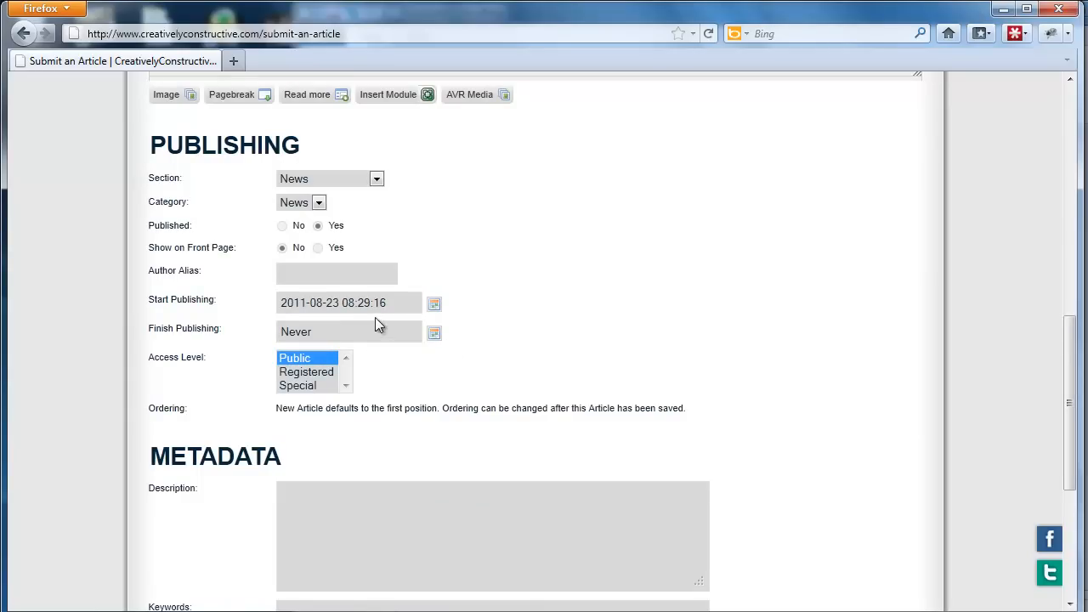
{"action": "scroll", "coordinate": [378, 330], "scroll_direction": "down", "scroll_amount": 2}
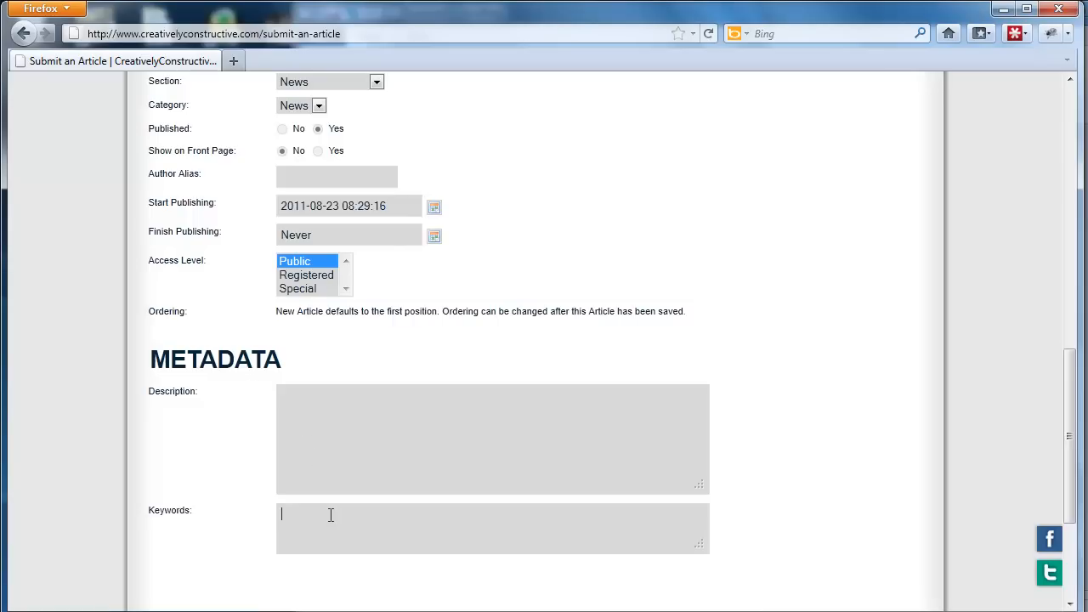
{"action": "left_click", "coordinate": [352, 443]}
{"action": "scroll", "coordinate": [600, 270], "scroll_direction": "down", "scroll_amount": 2}
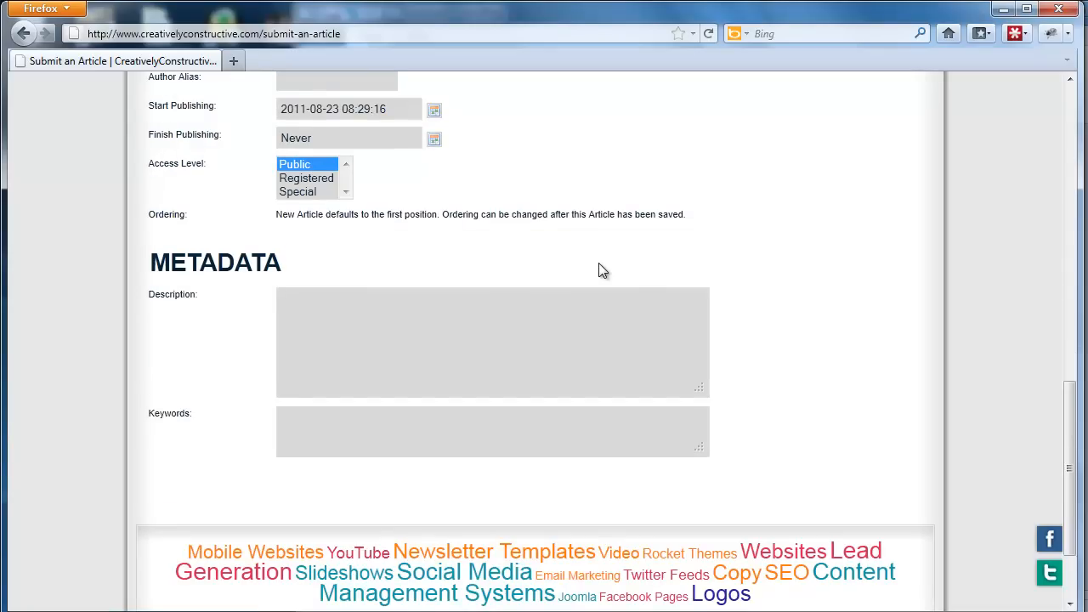
{"action": "scroll", "coordinate": [600, 270], "scroll_direction": "up", "scroll_amount": 14}
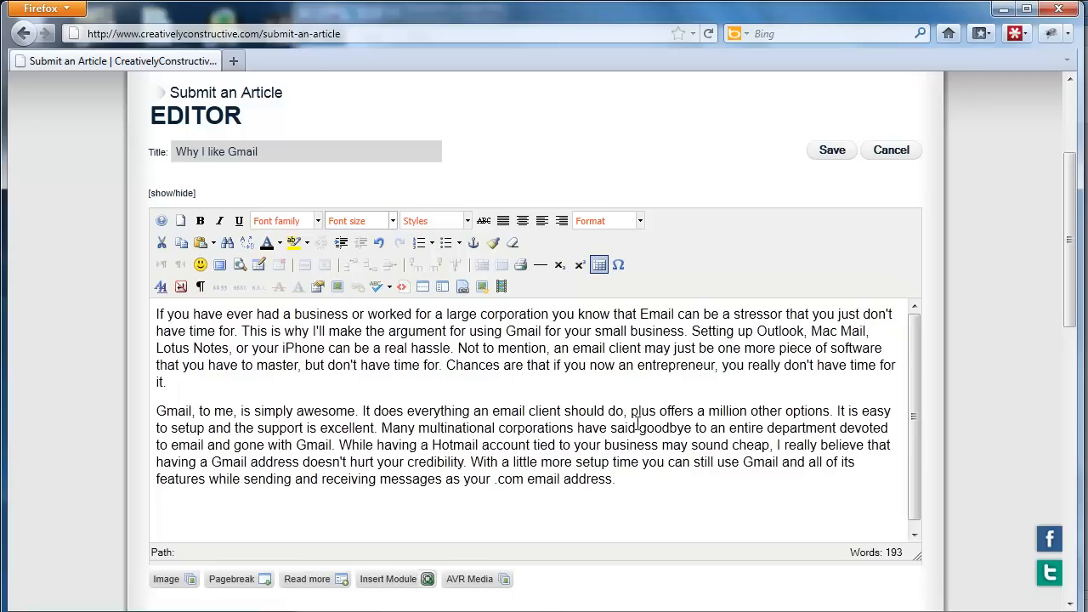
{"action": "left_click", "coordinate": [829, 155]}
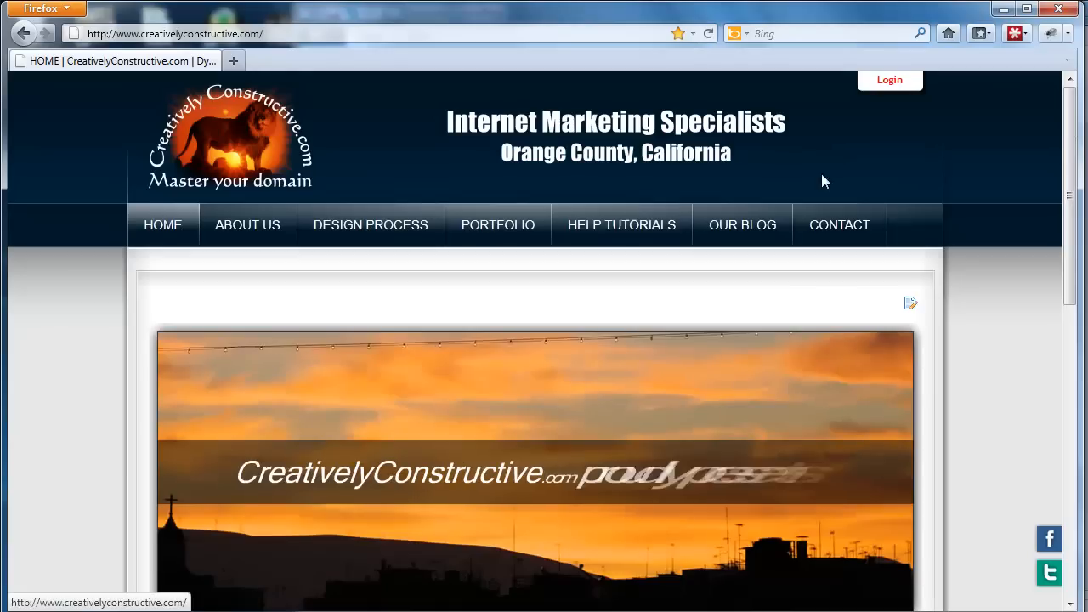
Review the "Why I like Gmail" article on the blog page and in its editing form, and leave the form without saving.
{"action": "left_click", "coordinate": [778, 237]}
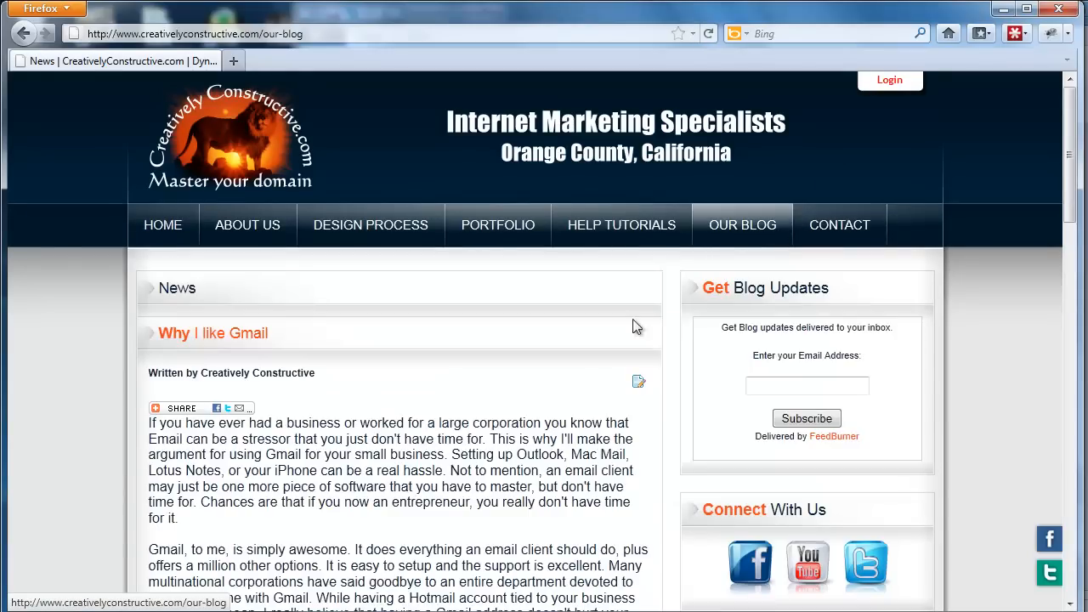
{"action": "scroll", "coordinate": [359, 405], "scroll_direction": "down", "scroll_amount": 2}
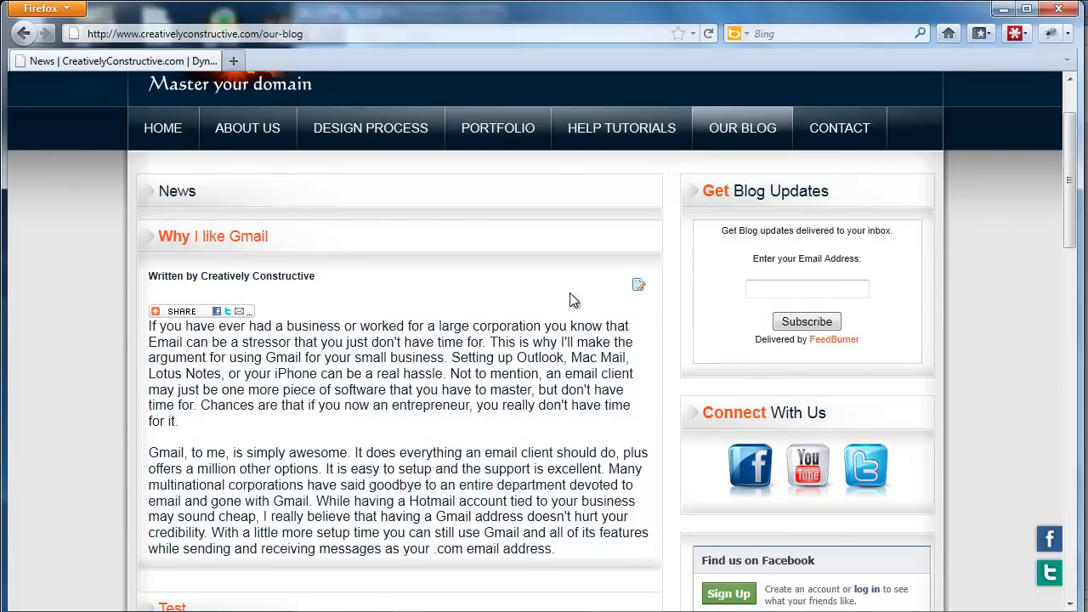
{"action": "left_click", "coordinate": [639, 288]}
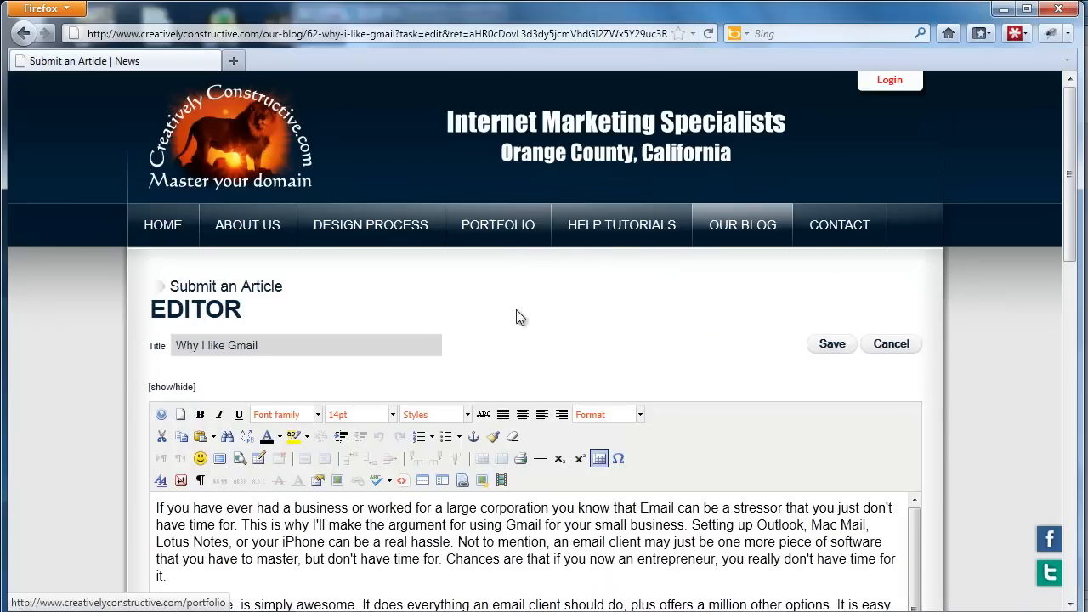
{"action": "scroll", "coordinate": [517, 311], "scroll_direction": "down", "scroll_amount": 1}
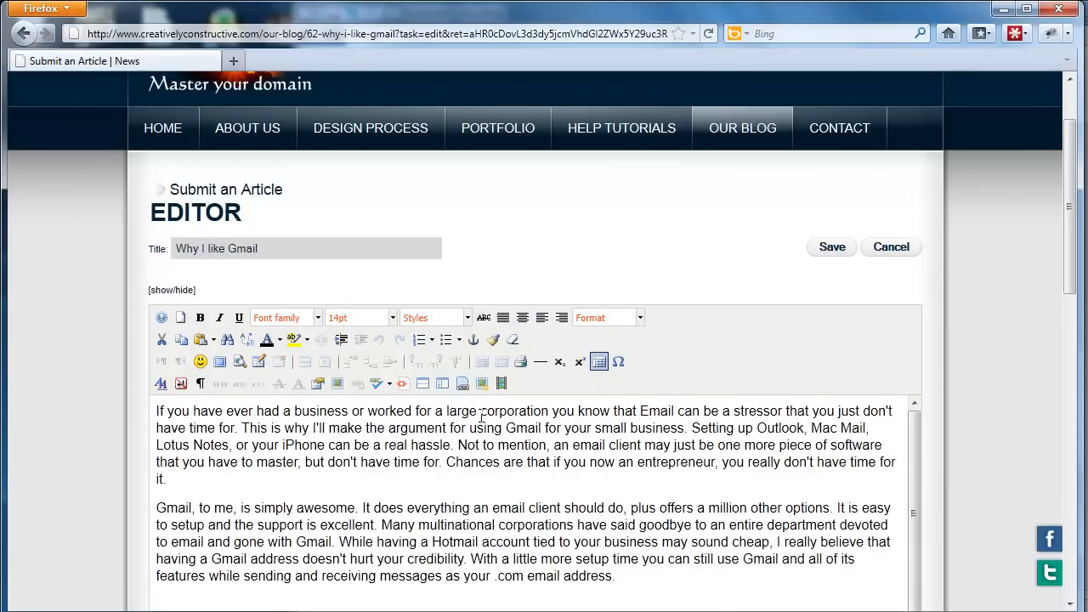
{"action": "left_click", "coordinate": [884, 249]}
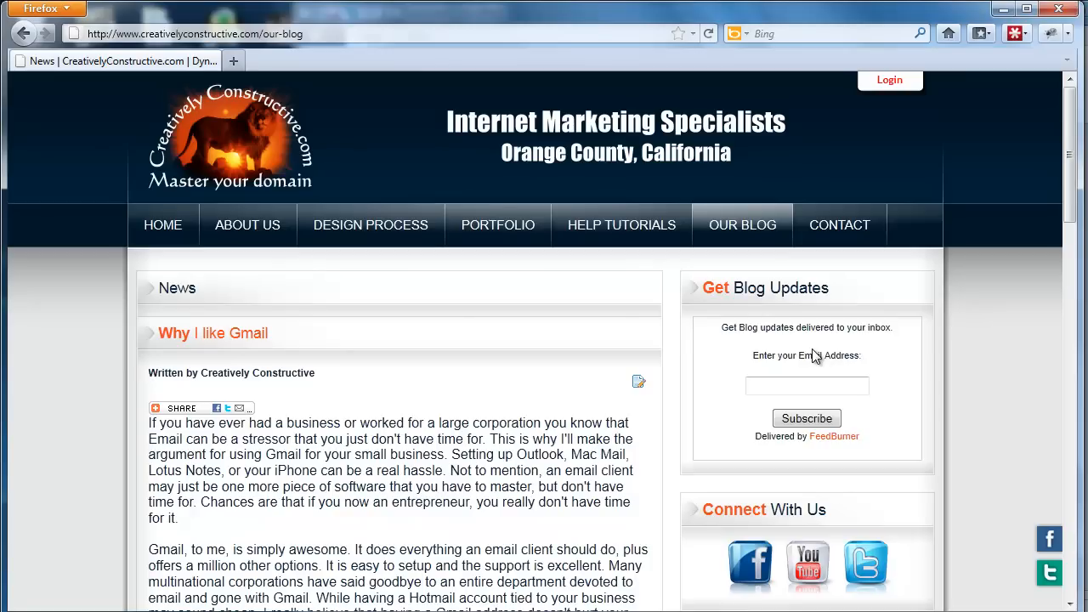
{"action": "mouse_move", "coordinate": [361, 222]}
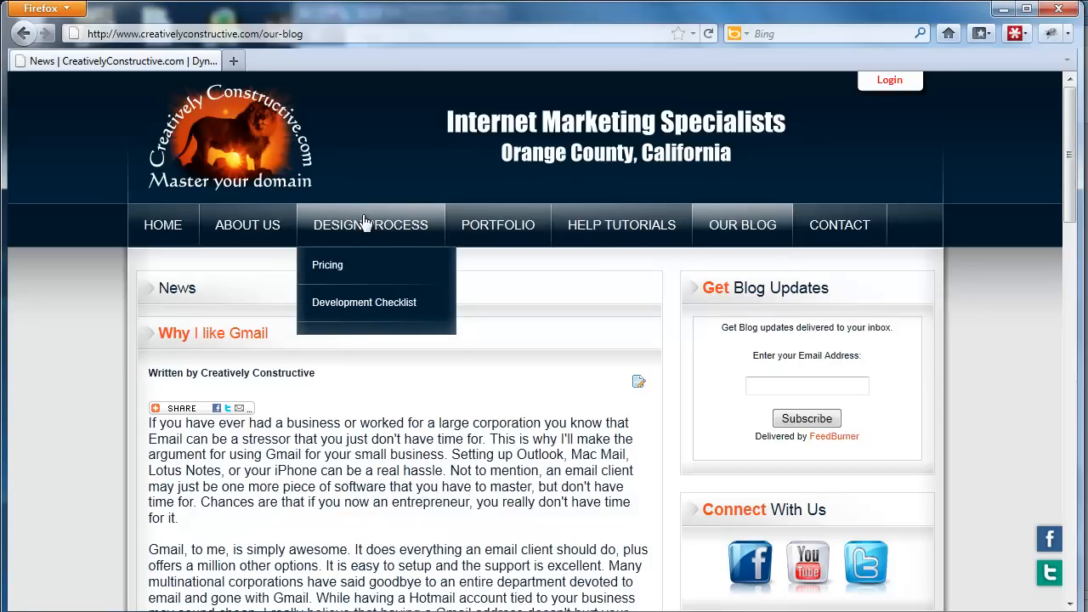